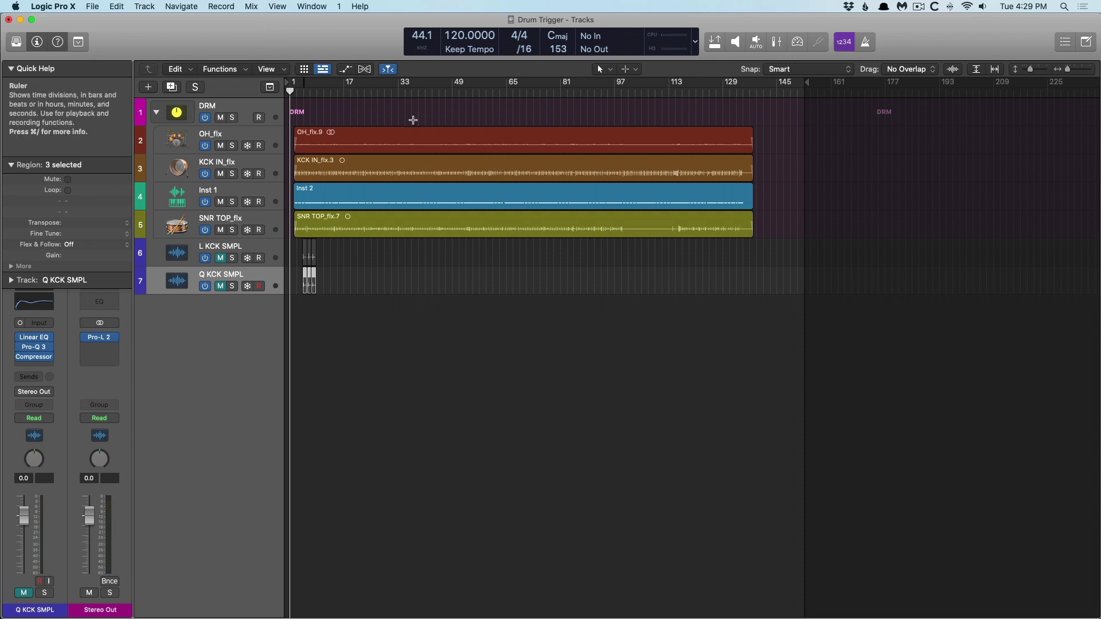
left_click_drag(377, 262, 289, 112)
left_click(226, 370)
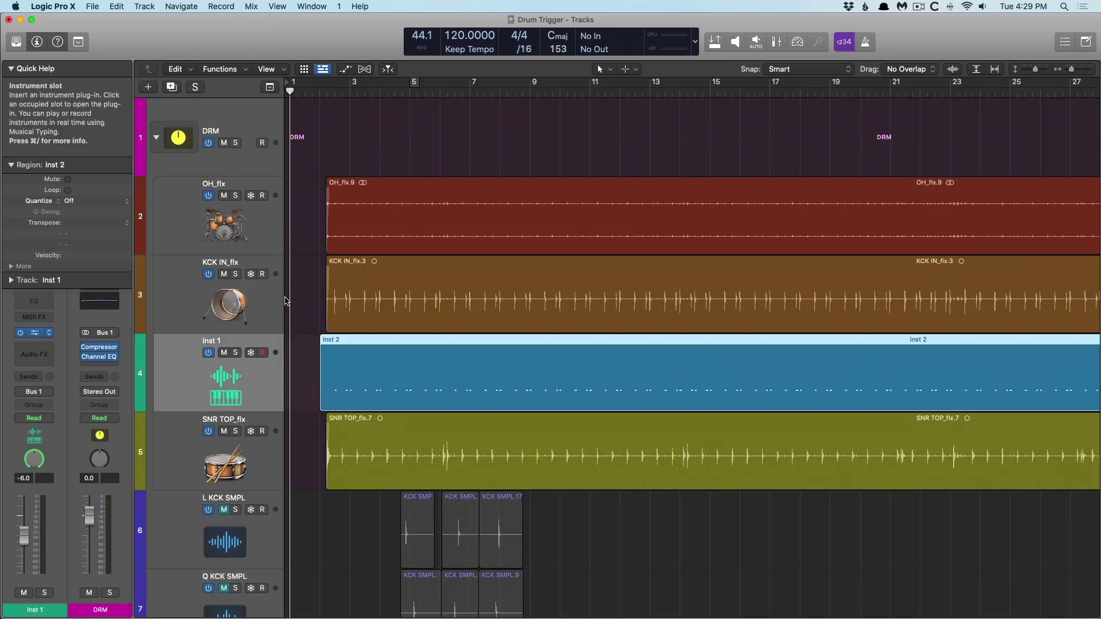
left_click(36, 335)
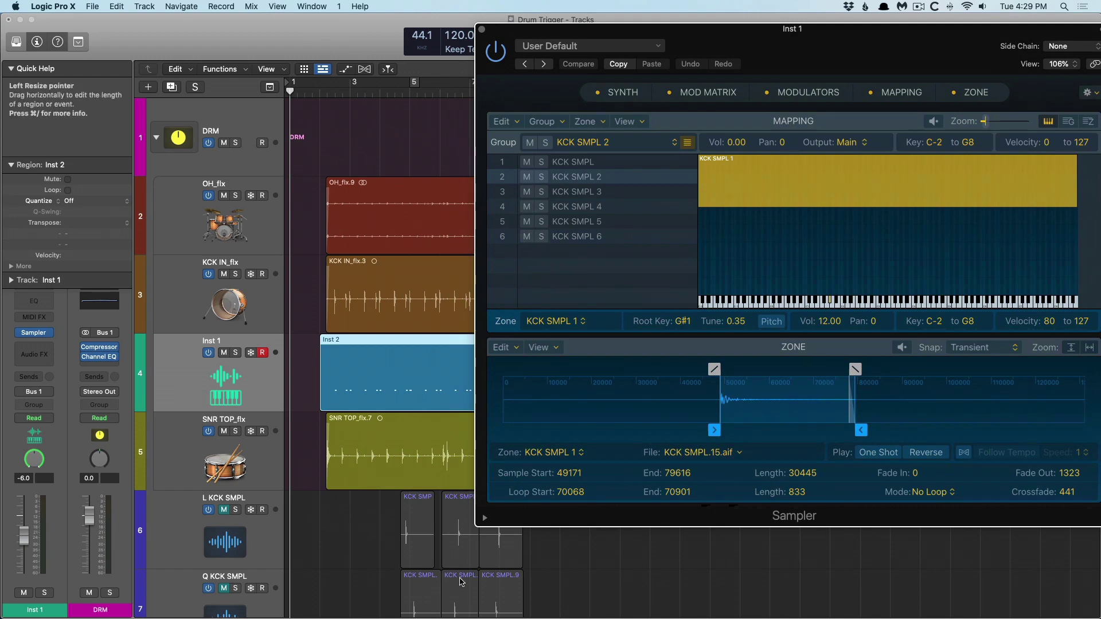
left_click(482, 28)
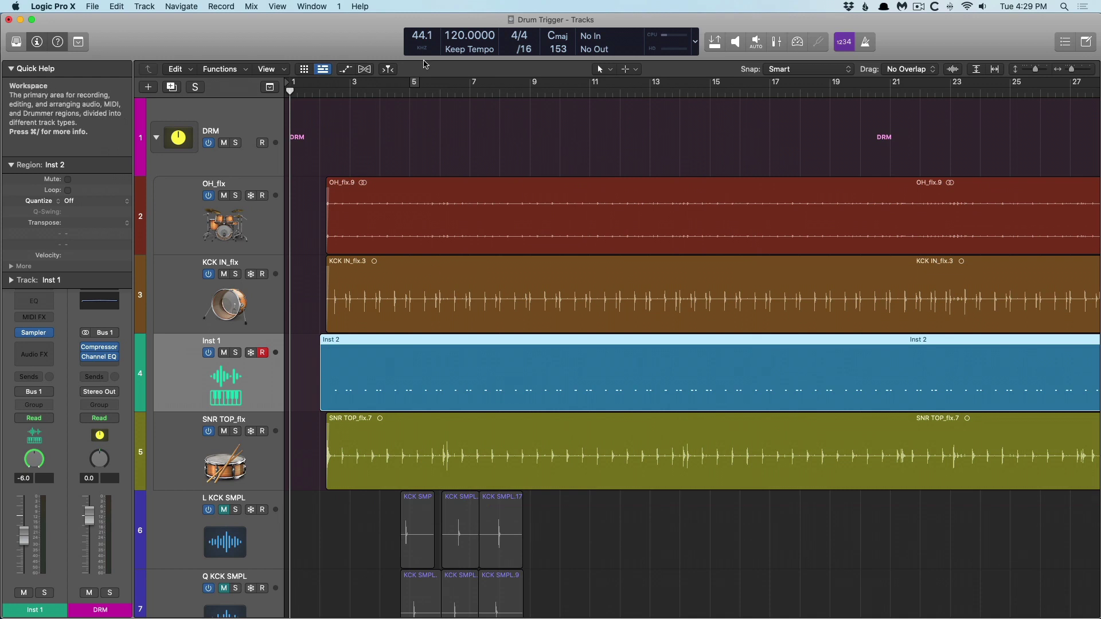
key("shift+Return")
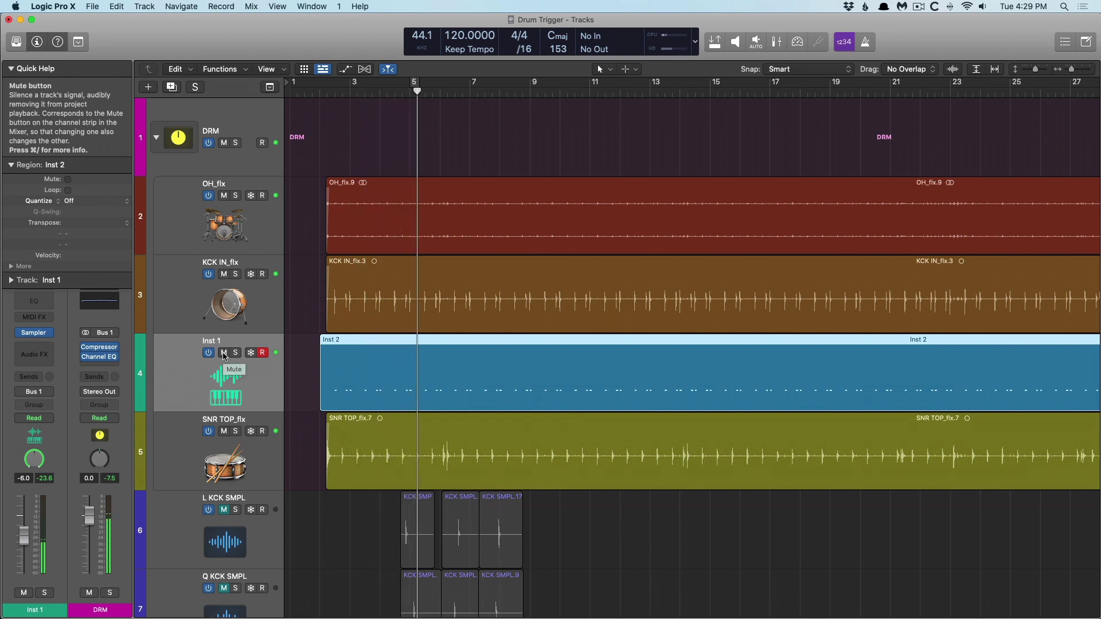
left_click(225, 354)
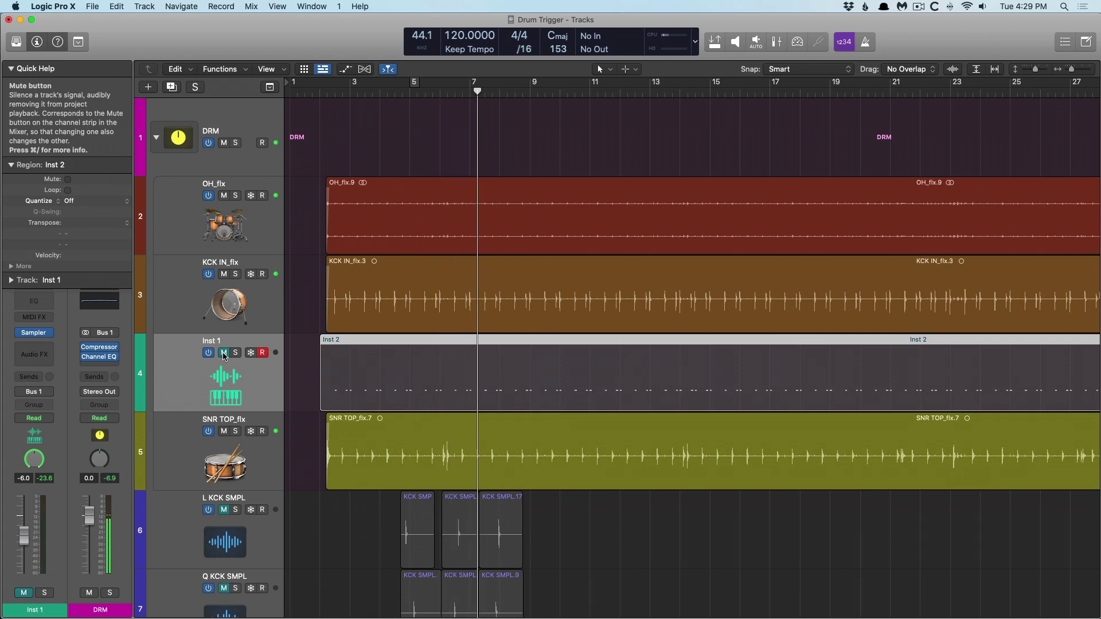
left_click(224, 353)
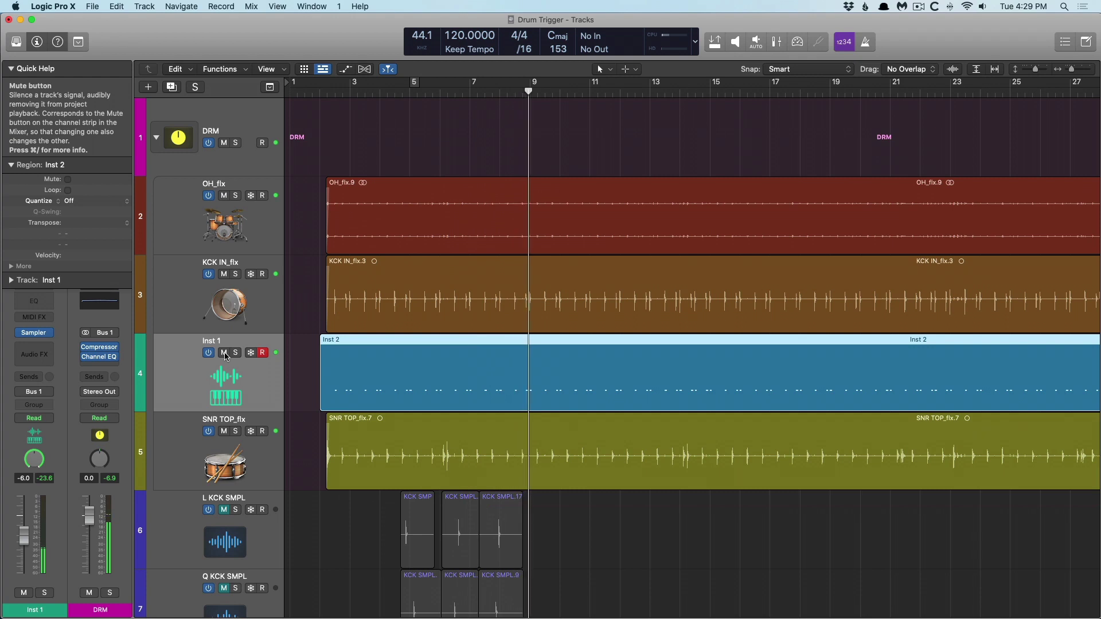
left_click(235, 353)
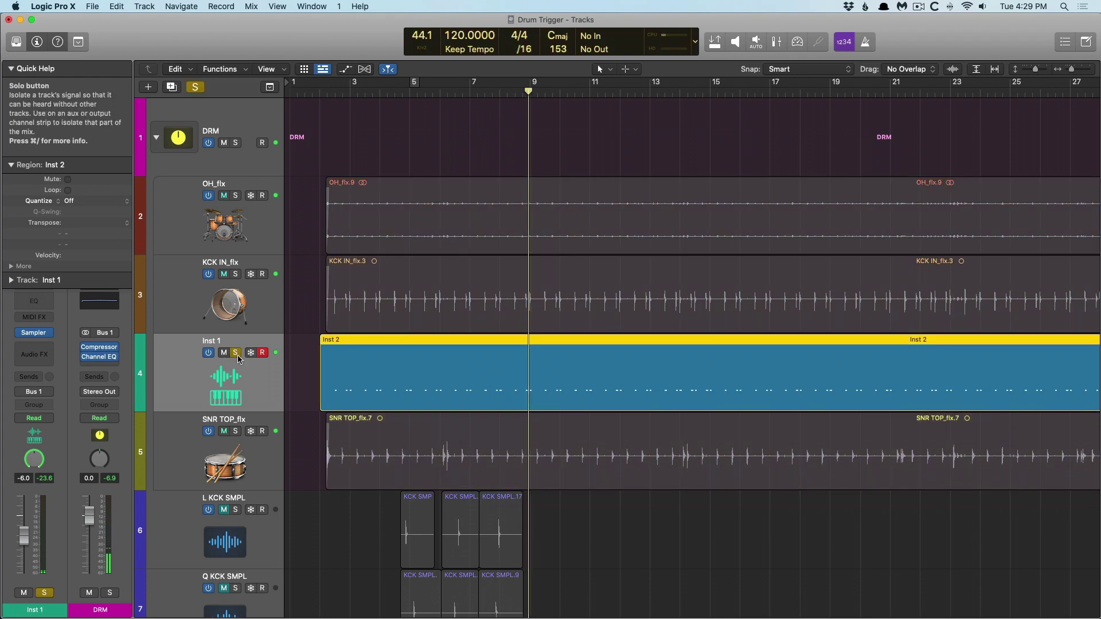
left_click_drag(23, 536, 23, 523)
key("space")
key("space")
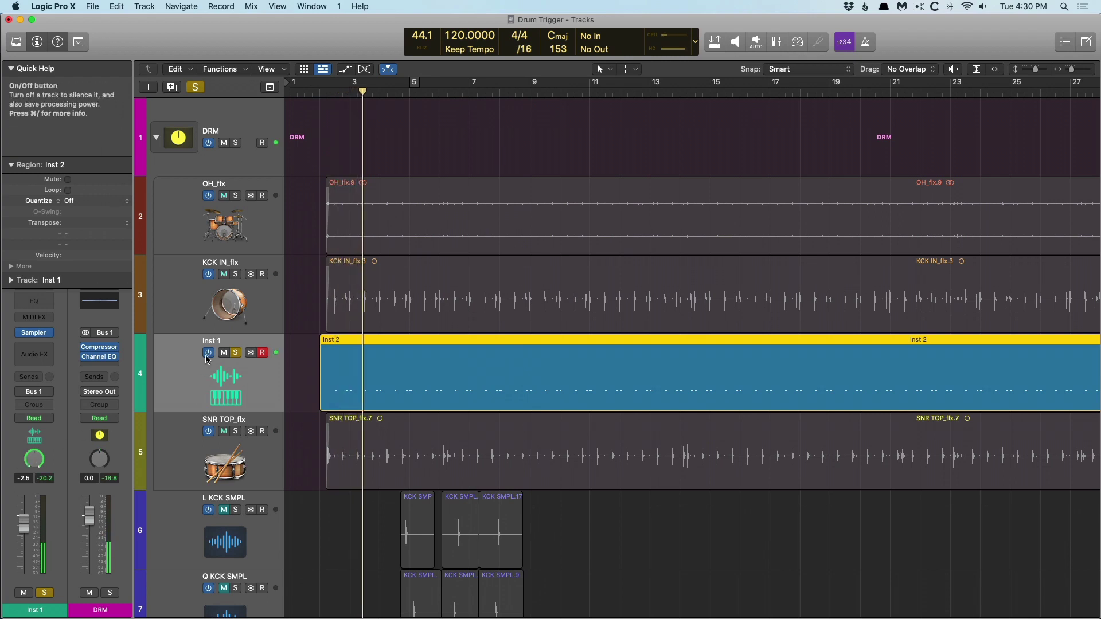
key("space")
left_click(237, 298)
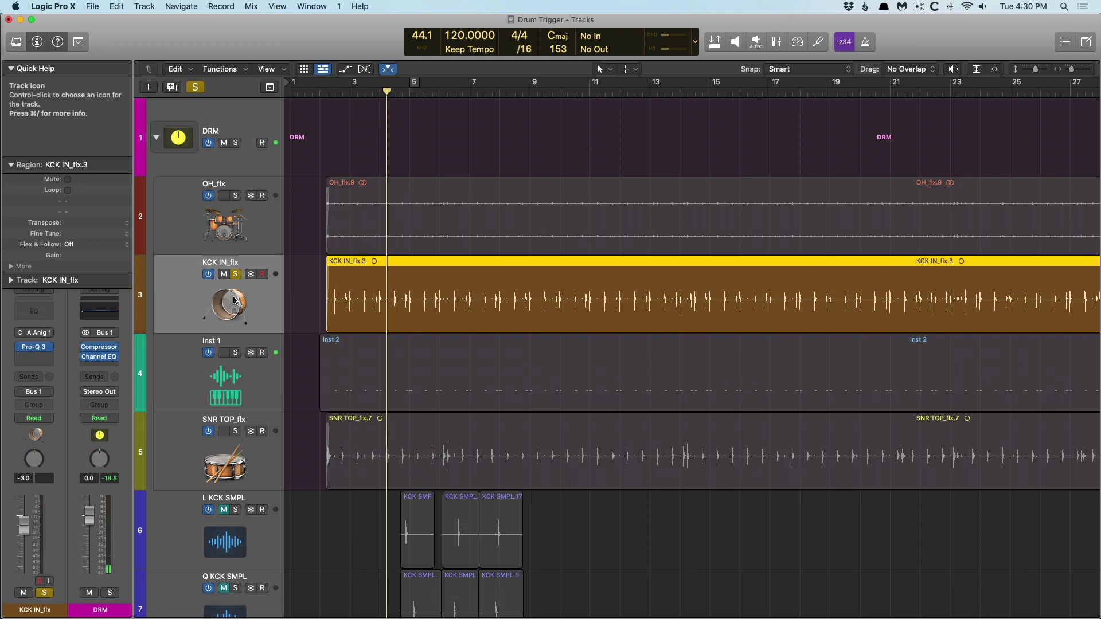
key("space")
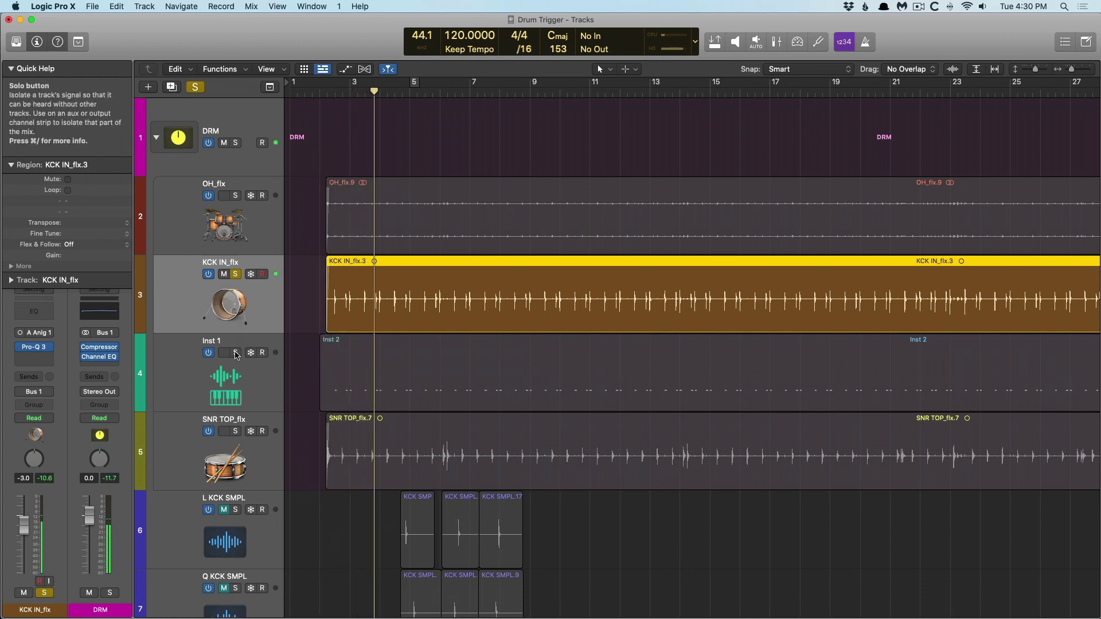
key("space")
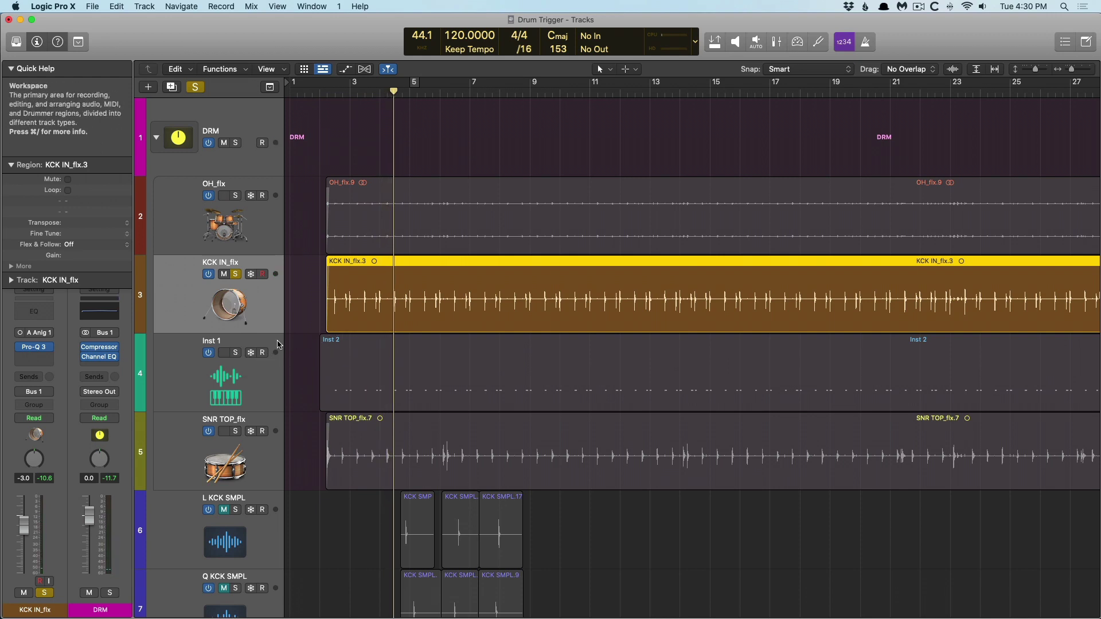
Clear all soloing and add a new Sampler (Multi-Sample) software instrument track below Q KCK SMPL.
left_click(235, 273)
scroll(405, 346, "down", 5)
scroll(364, 364, "up", 5)
left_click(272, 504)
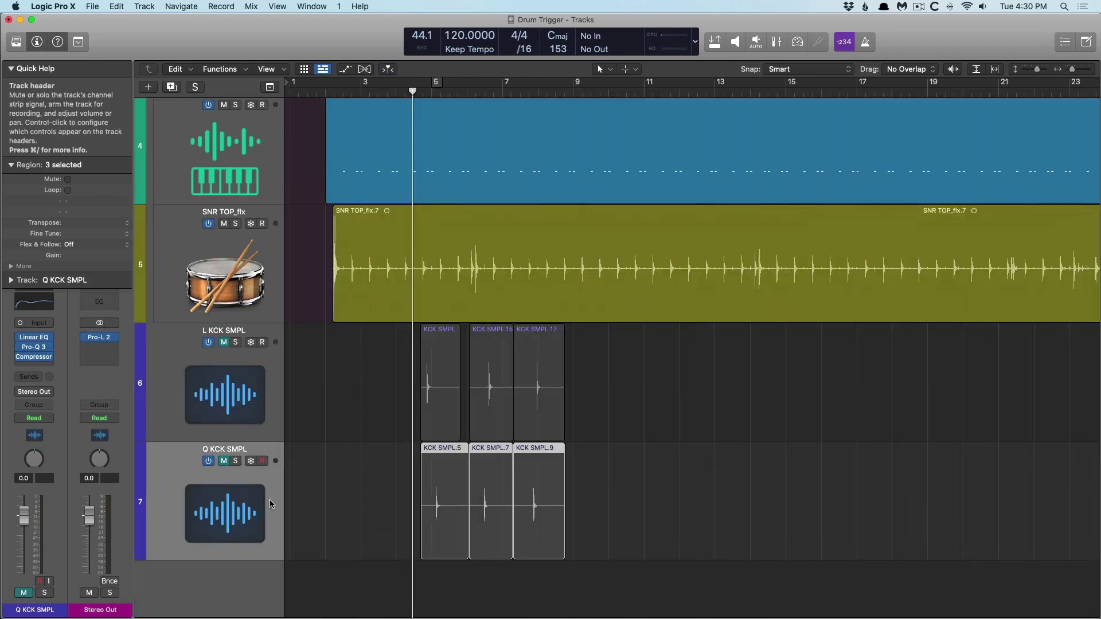
key("alt+super+n")
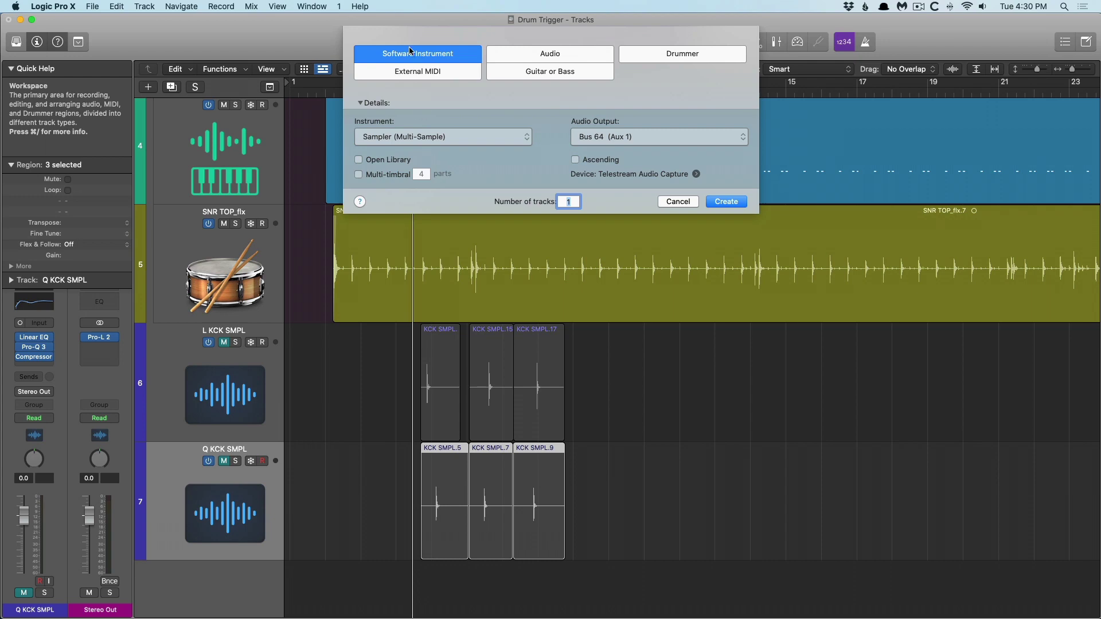
left_click(724, 202)
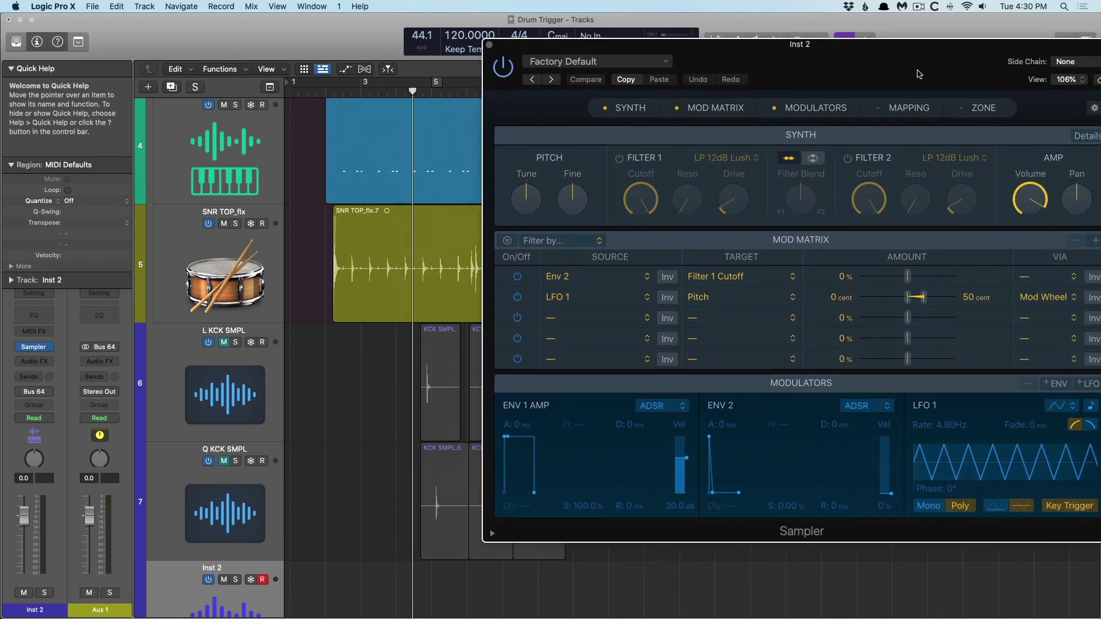
Shrink the Sampler window to 75% and move it out of the way.
left_click(1068, 80)
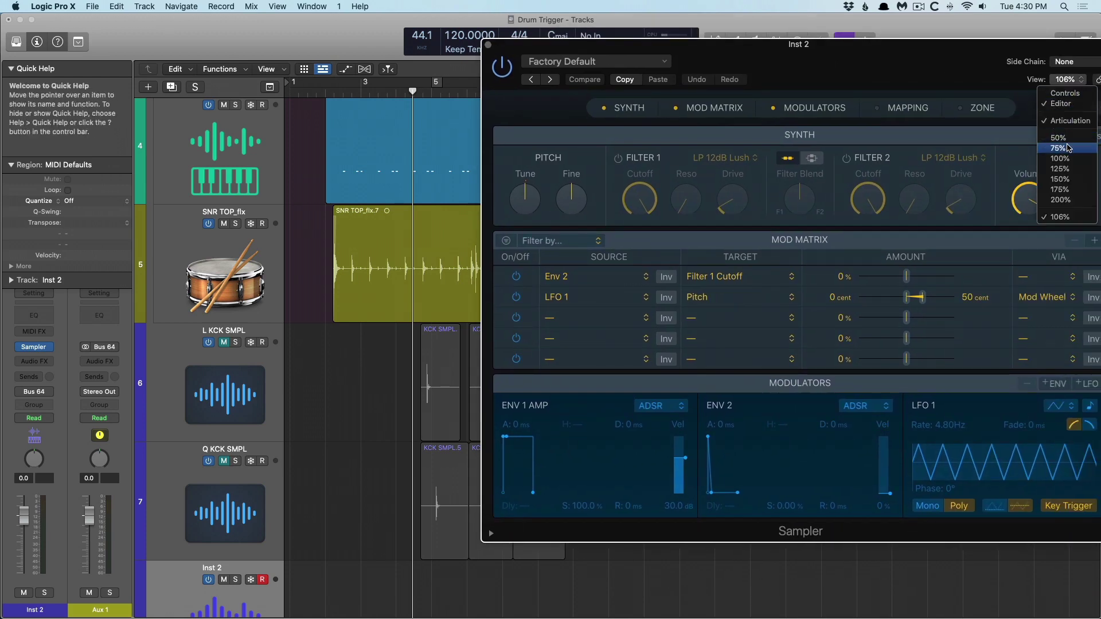
left_click(1058, 148)
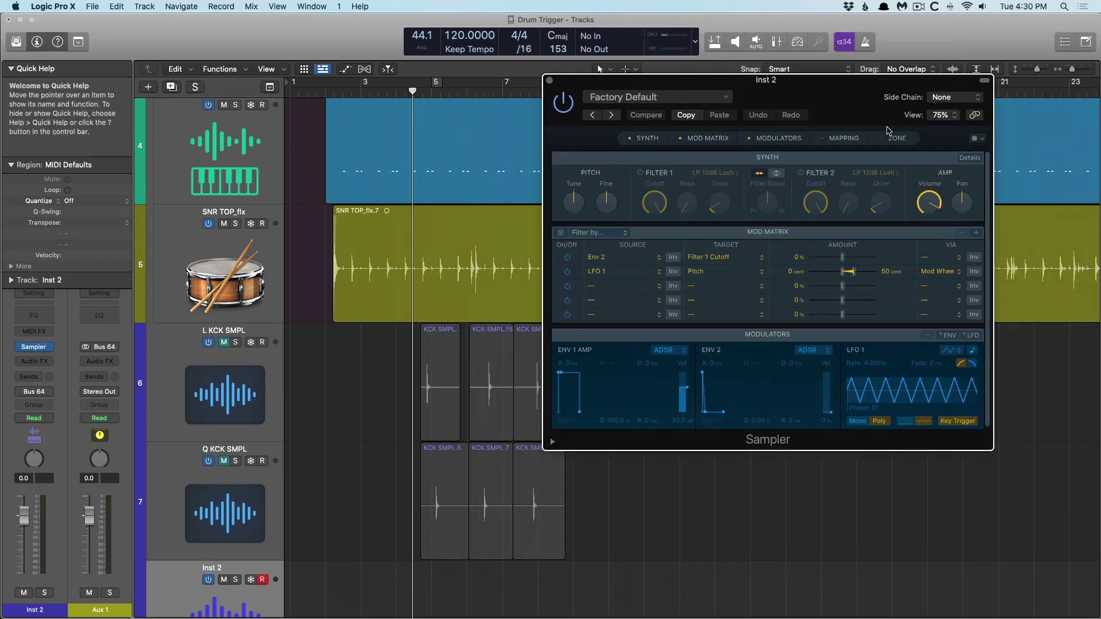
left_click_drag(792, 85, 893, 165)
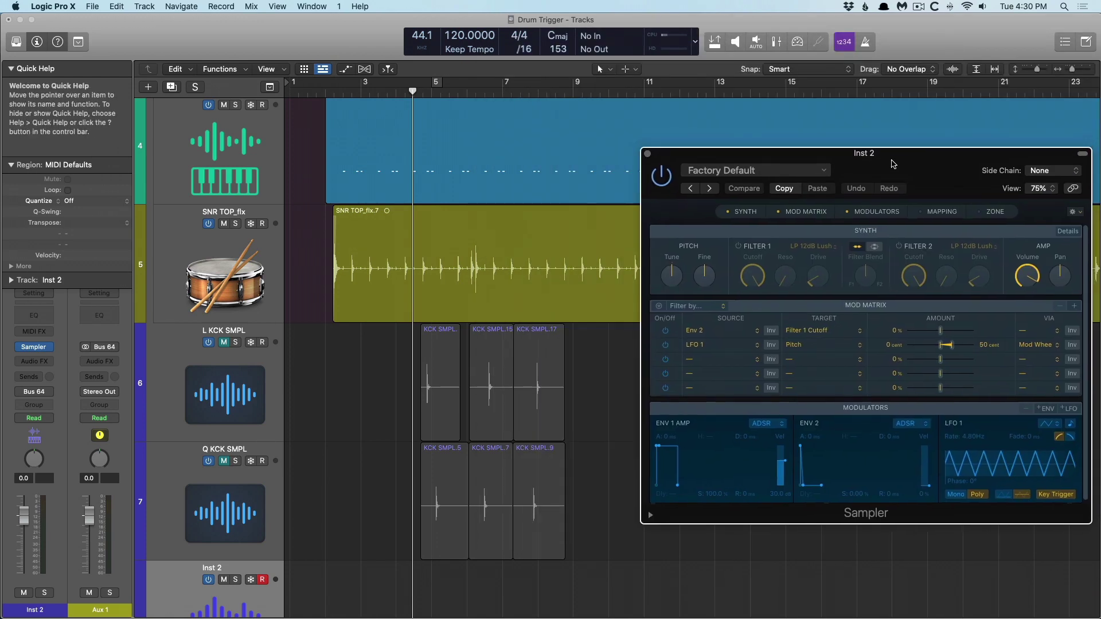
left_click(228, 351)
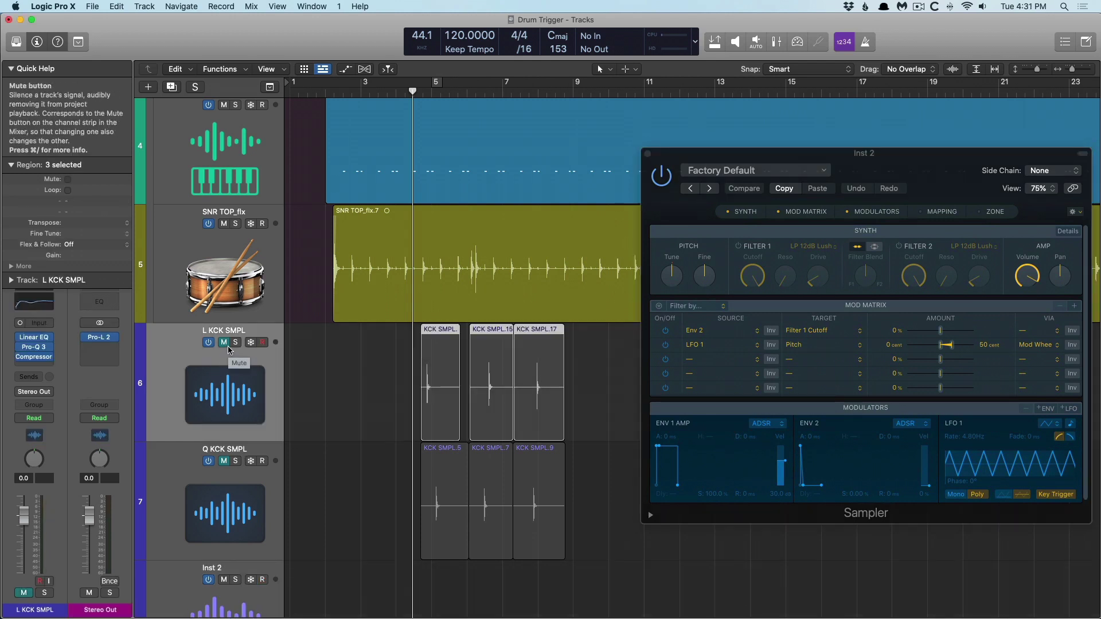
left_click(236, 343)
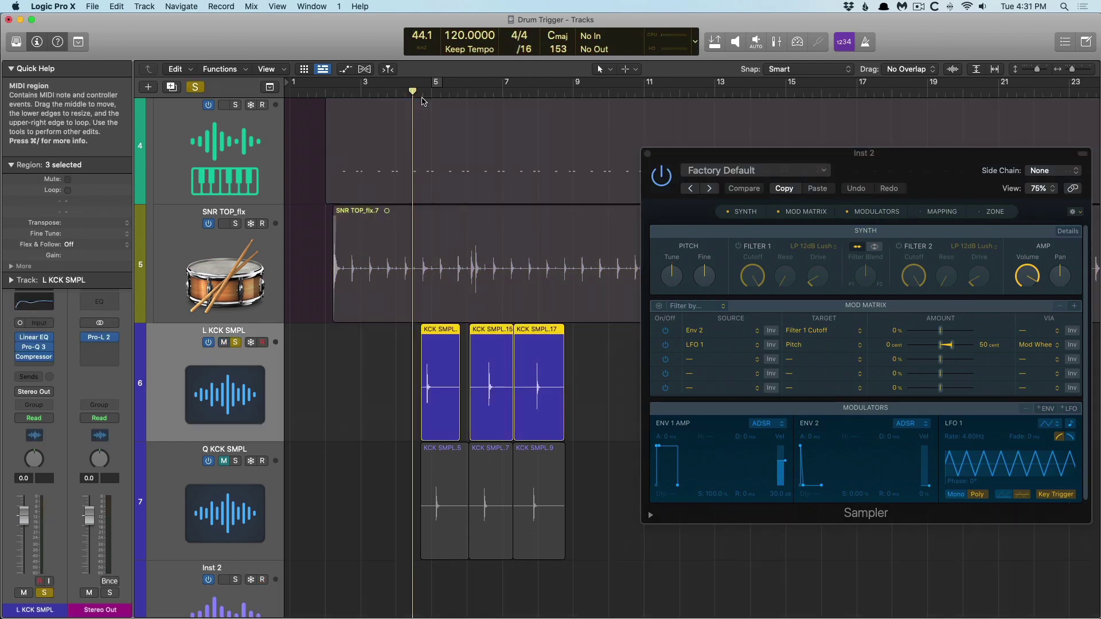
key("space")
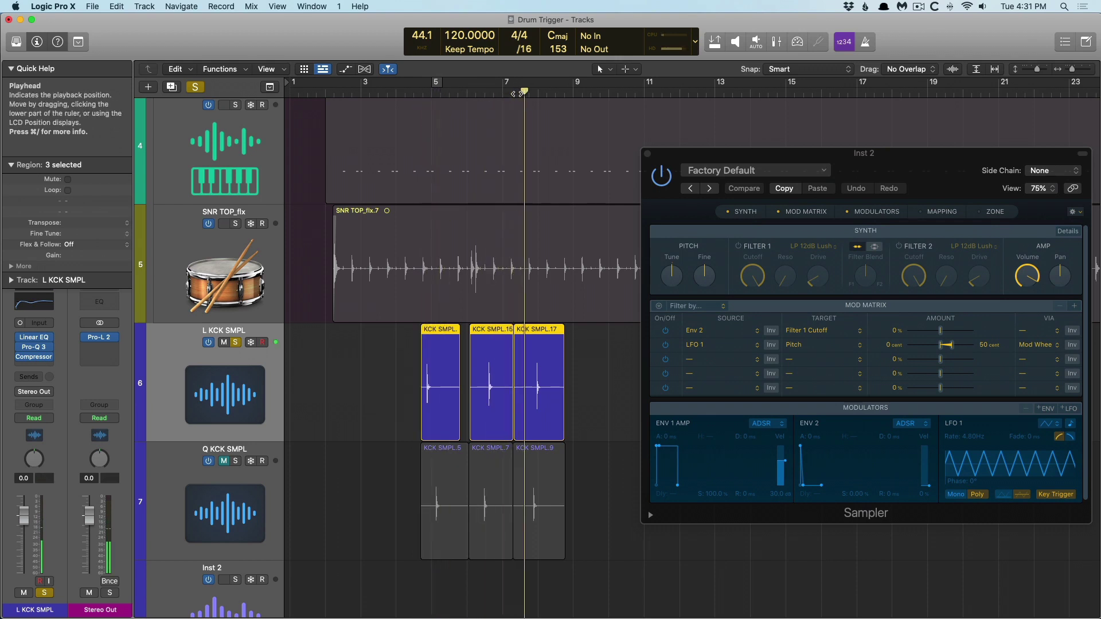
key("space")
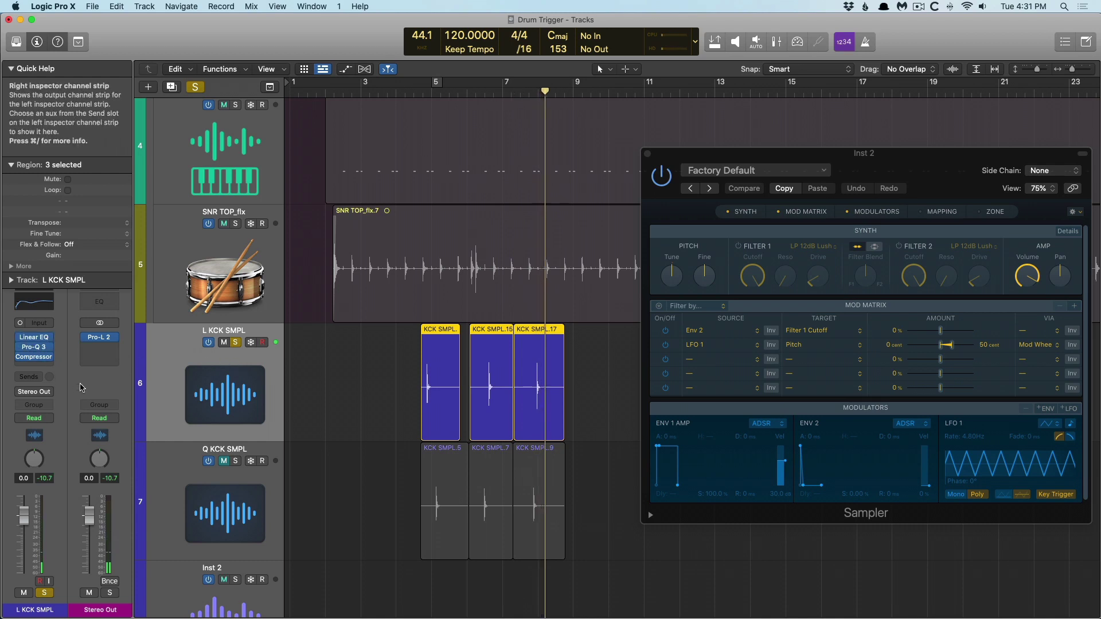
left_click(195, 467)
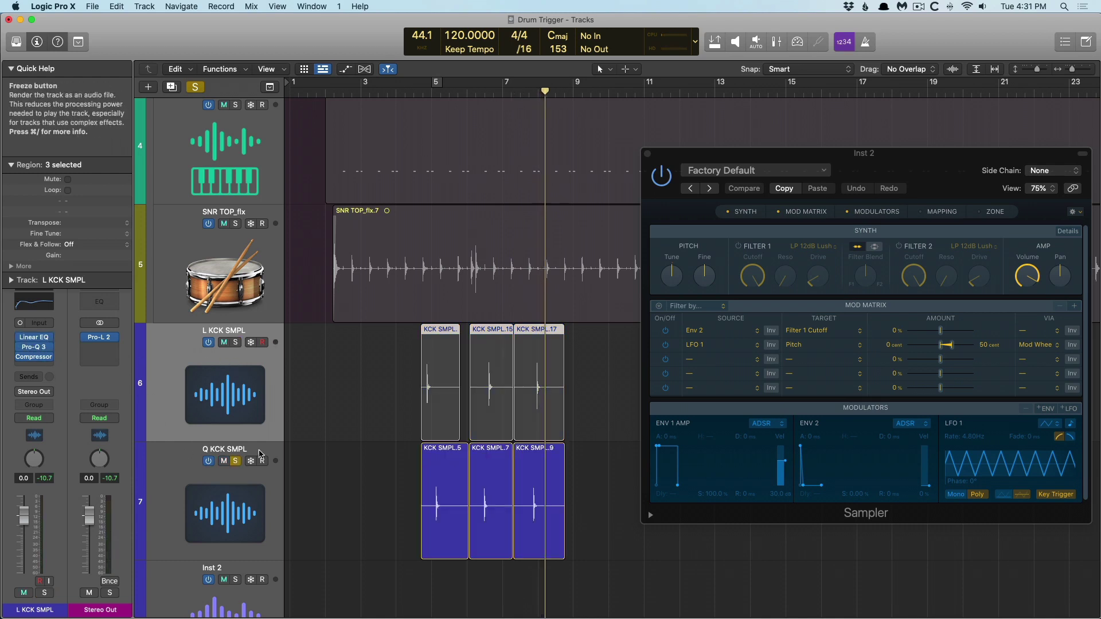
left_click(423, 86)
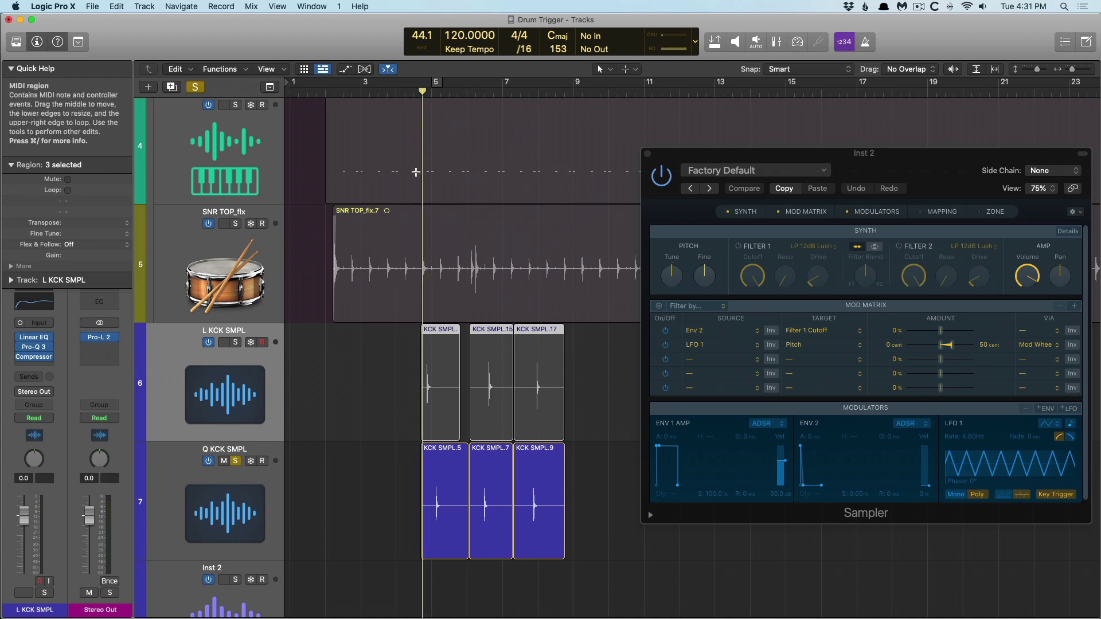
left_click(433, 86)
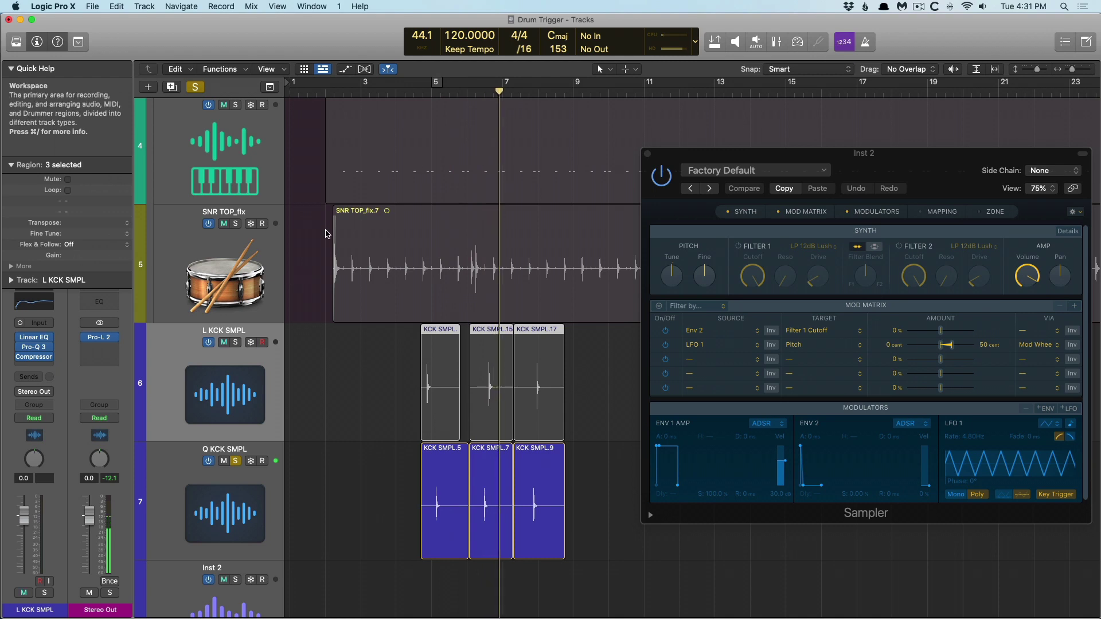
left_click(235, 461)
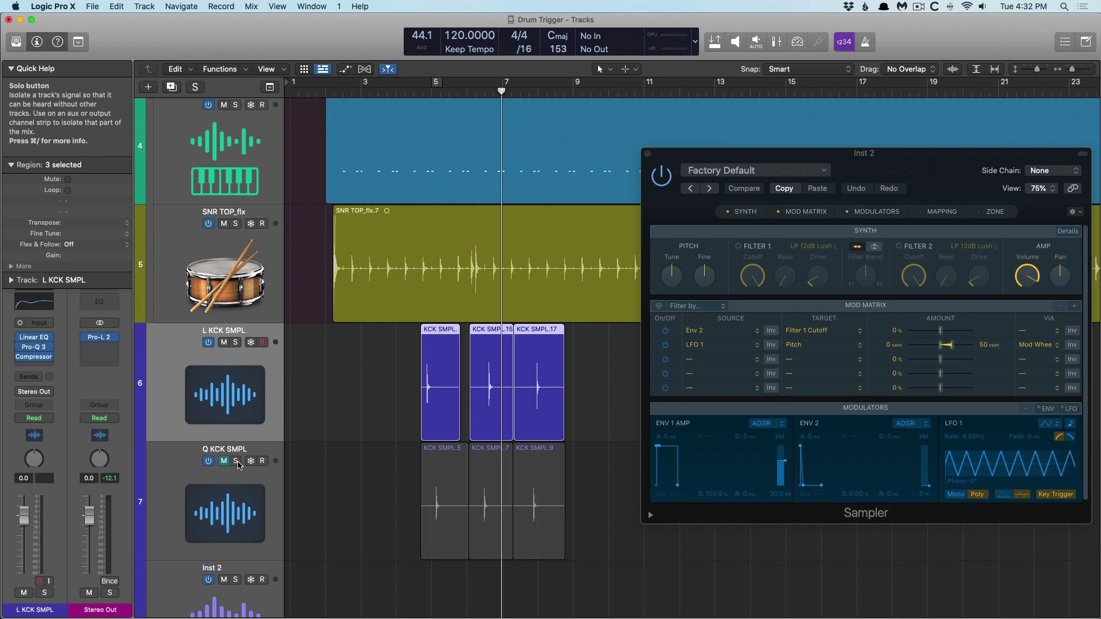
Select the three L KCK SMPL regions and center the Sampler window on screen.
left_click(355, 341)
left_click_drag(355, 340, 1012, 220)
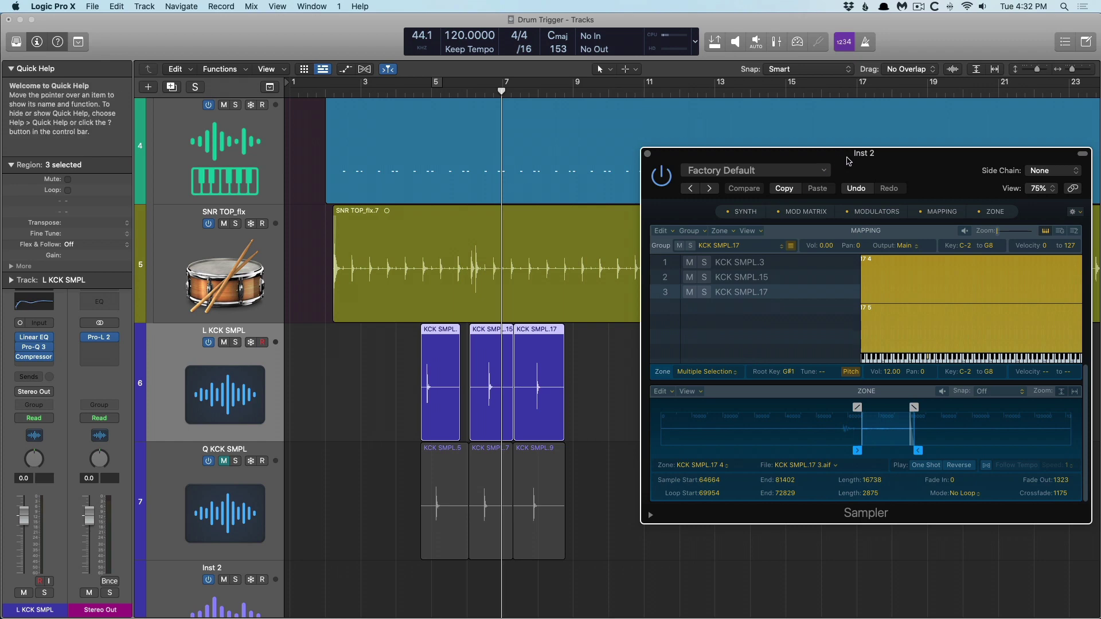
left_click_drag(855, 158, 620, 202)
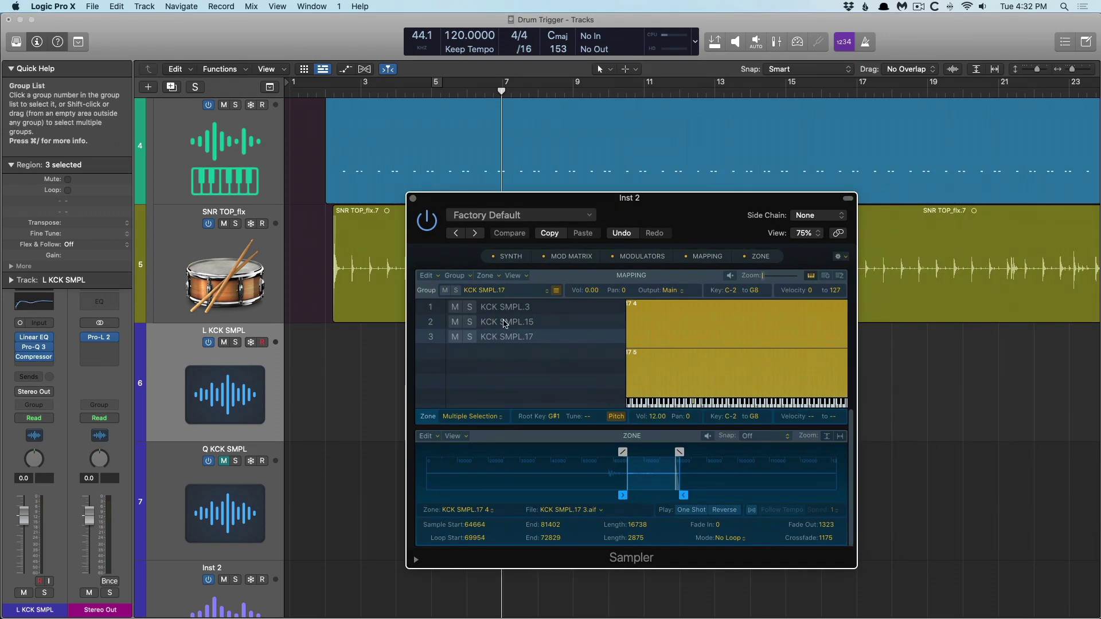
Select the KCK SMPL.3 group and zone, and set zone marker snapping to Transient.
left_click(505, 307)
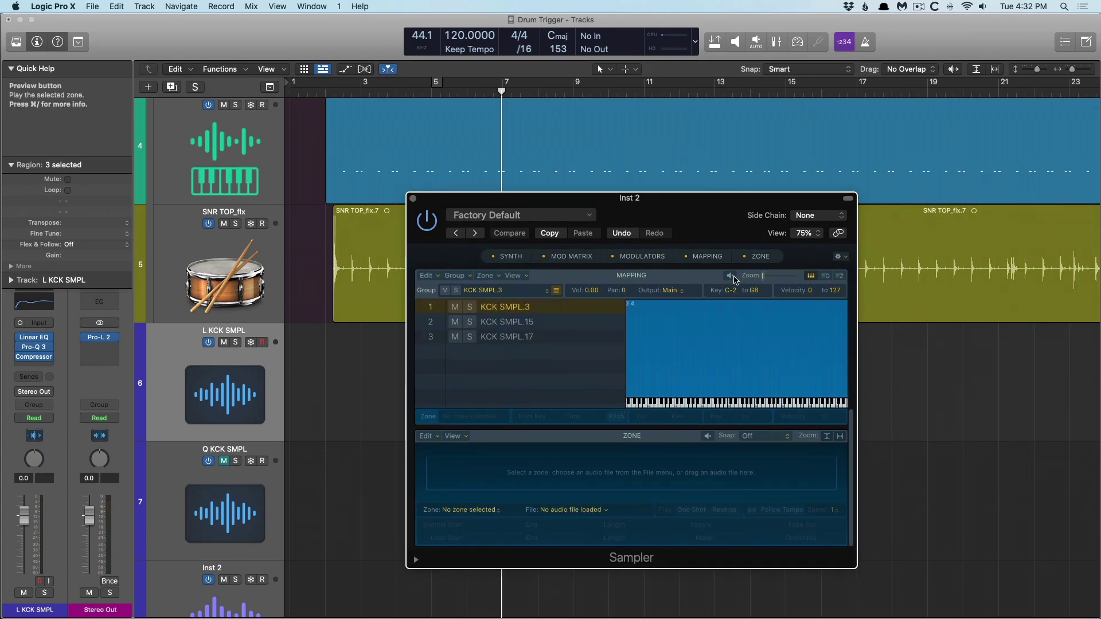
left_click(720, 325)
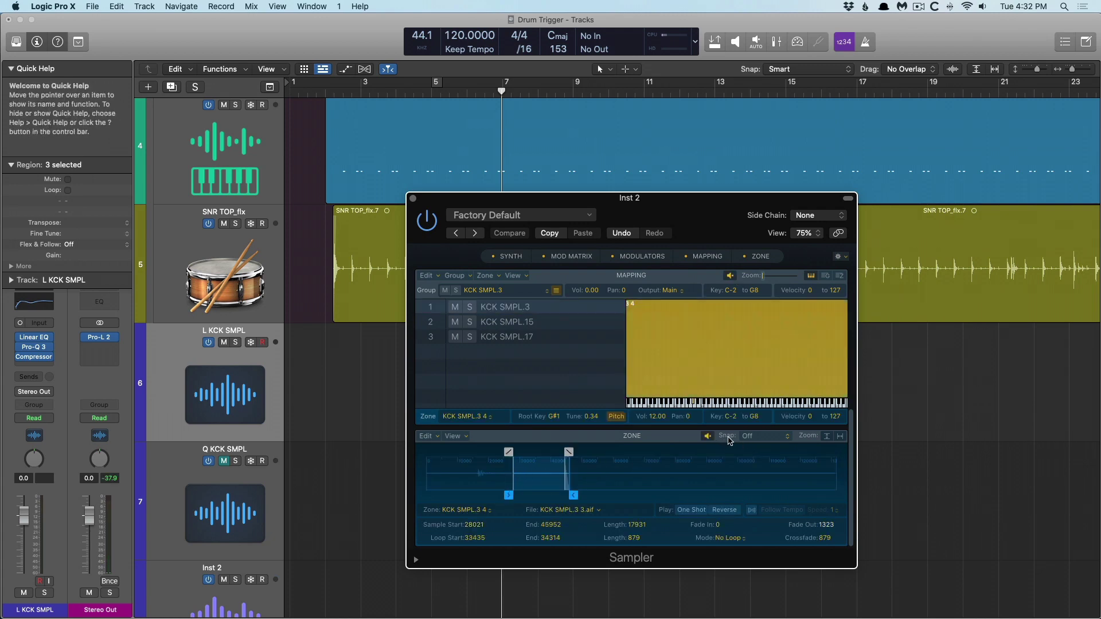
left_click(761, 441)
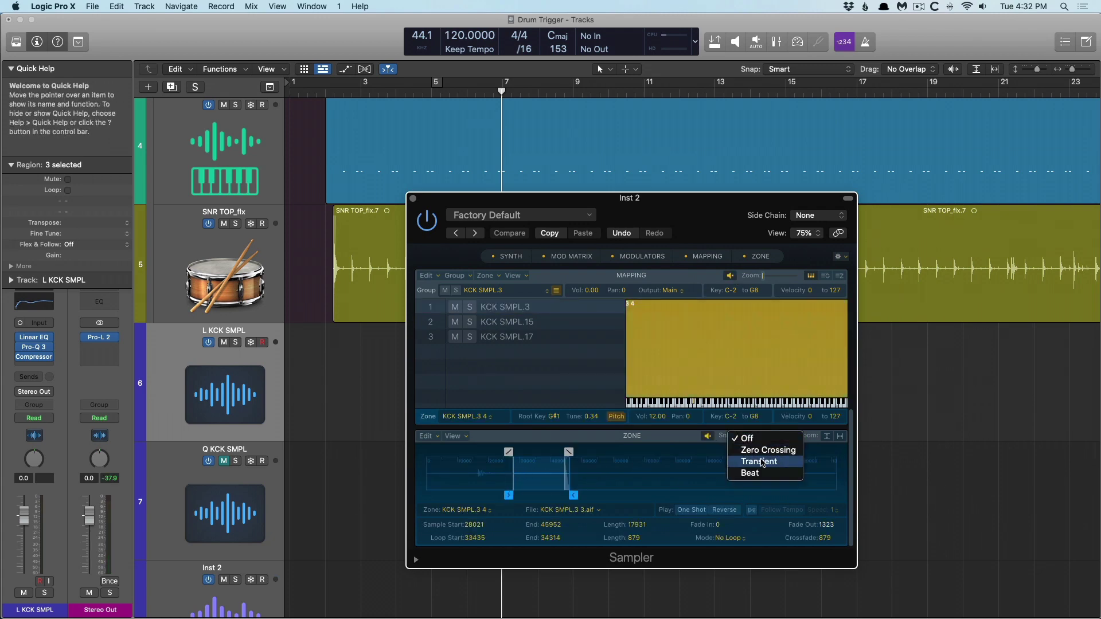
left_click(760, 462)
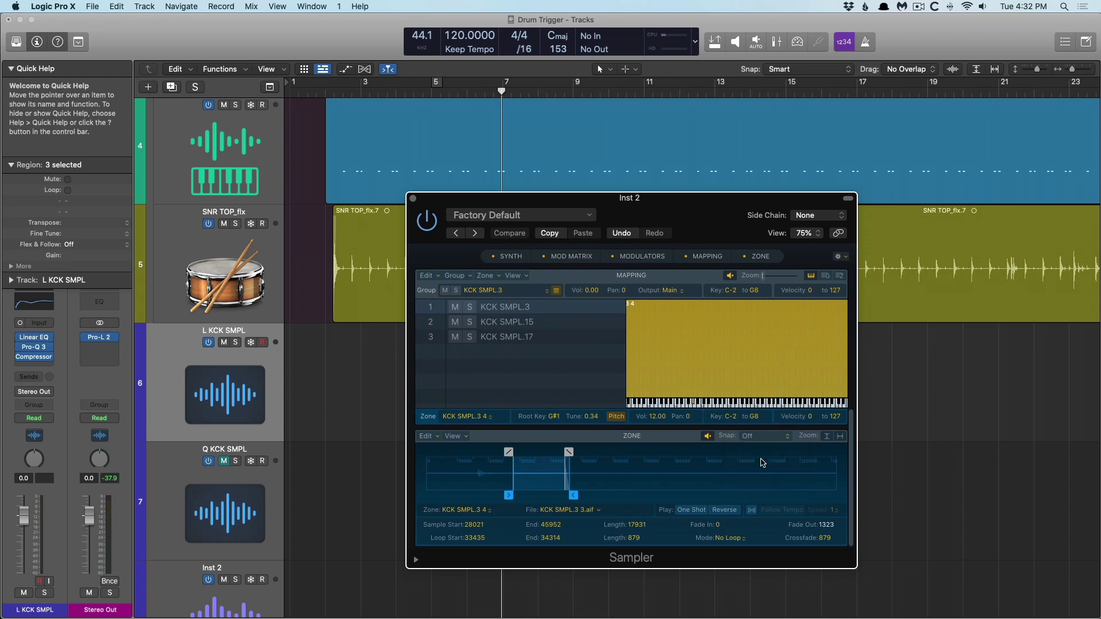
Enlarge the Sampler to 100% and move KCK SMPL.3's sample start earlier to 16569.
left_click(806, 233)
left_click(815, 312)
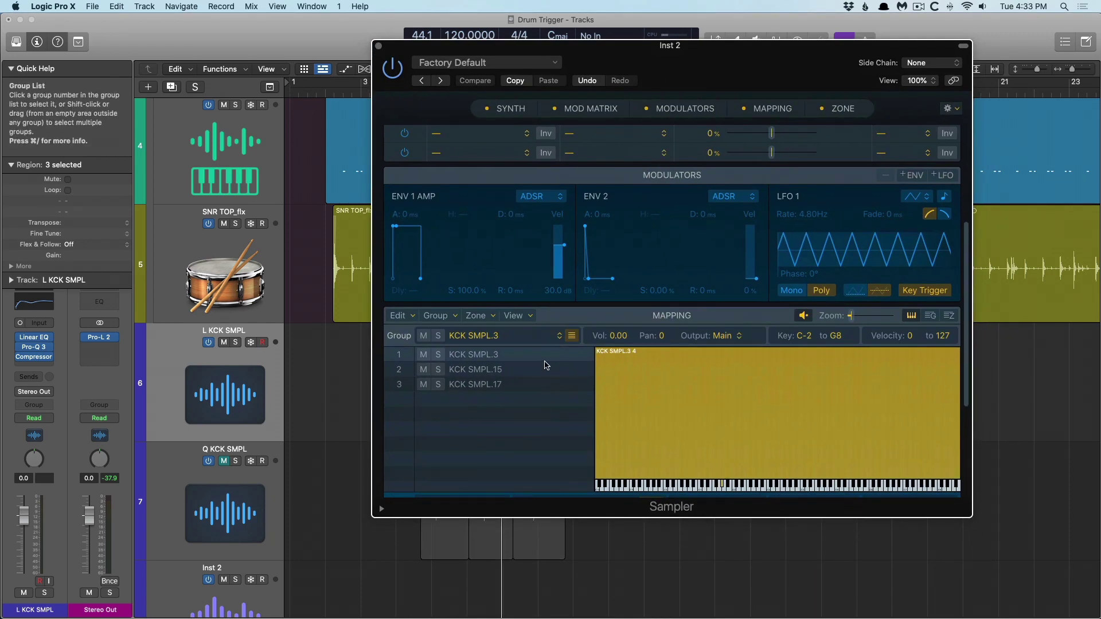
left_click(771, 109)
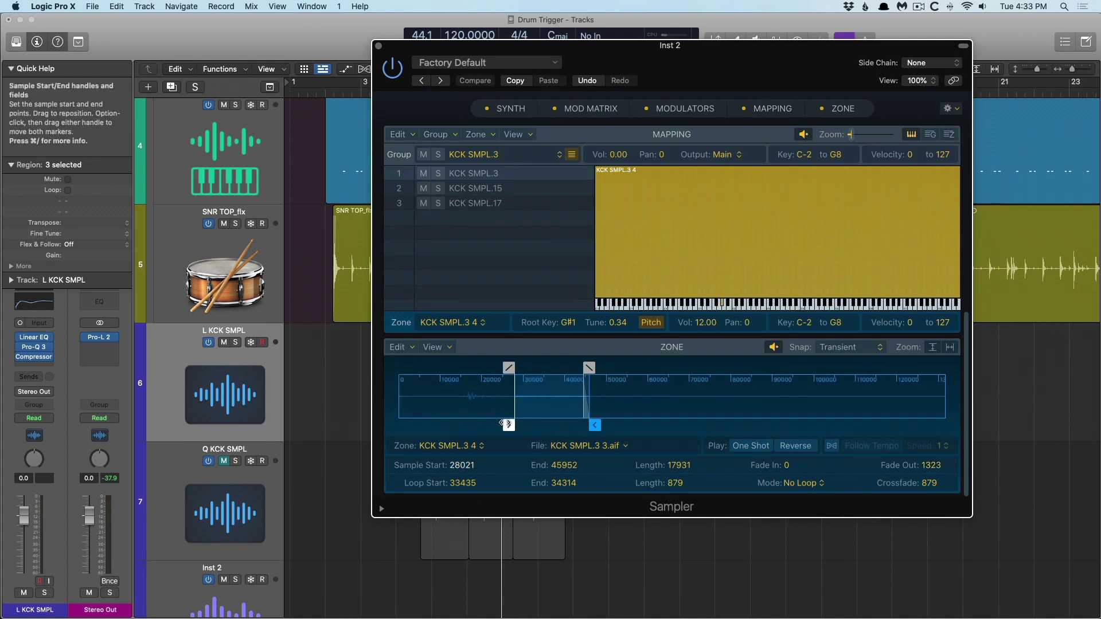
left_click_drag(505, 424, 451, 417)
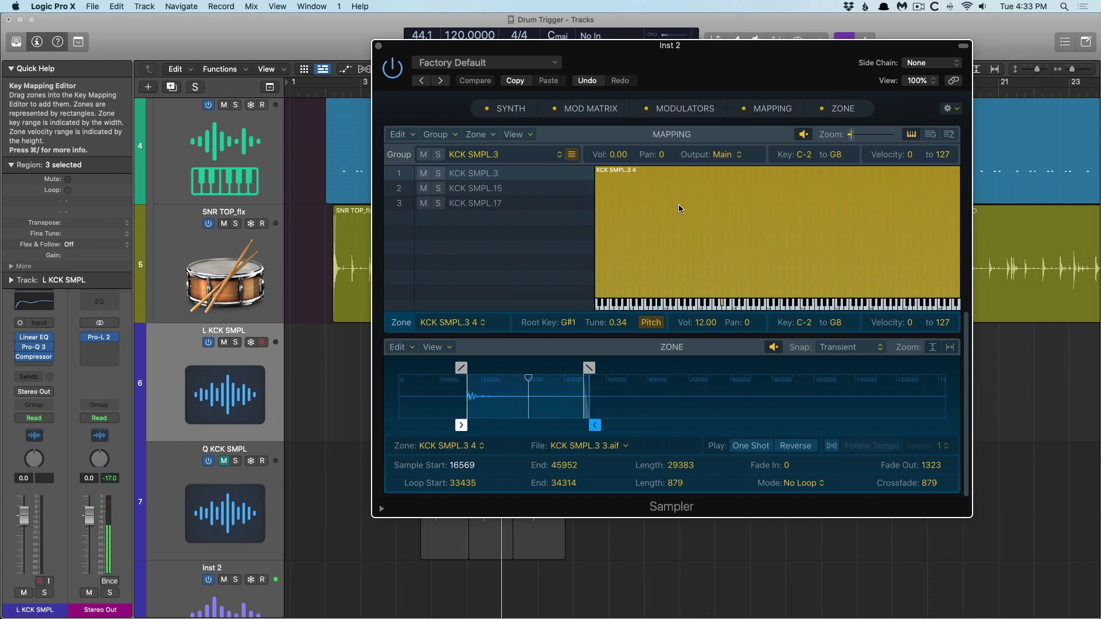
Move the KCK SMPL.15 zone's sample start earlier to 49171.
left_click(471, 189)
left_click(624, 229)
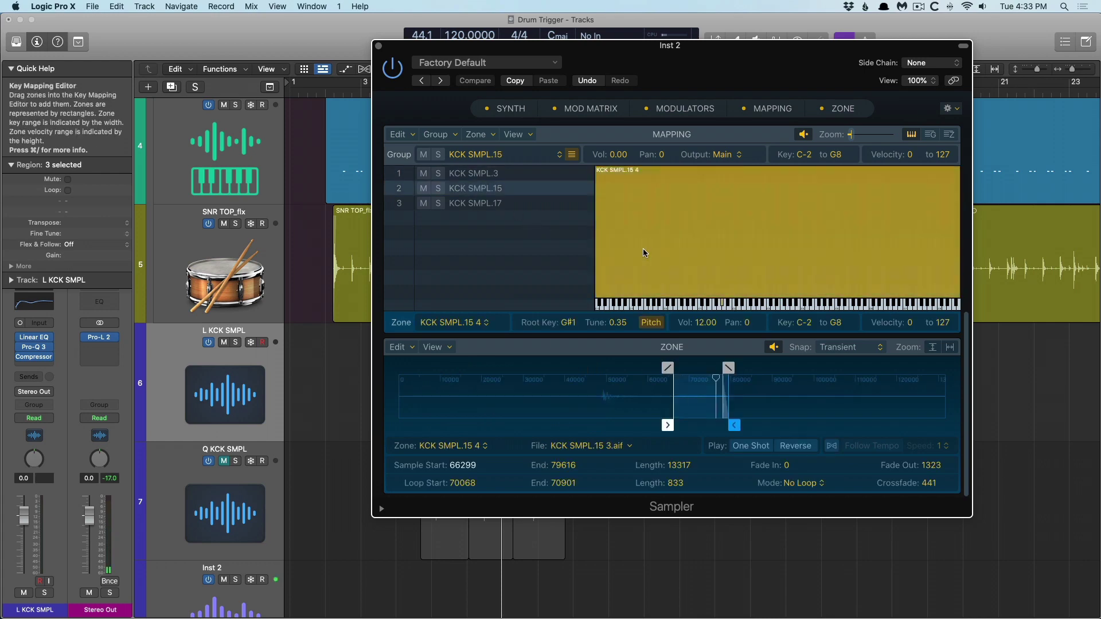
left_click_drag(661, 428, 596, 428)
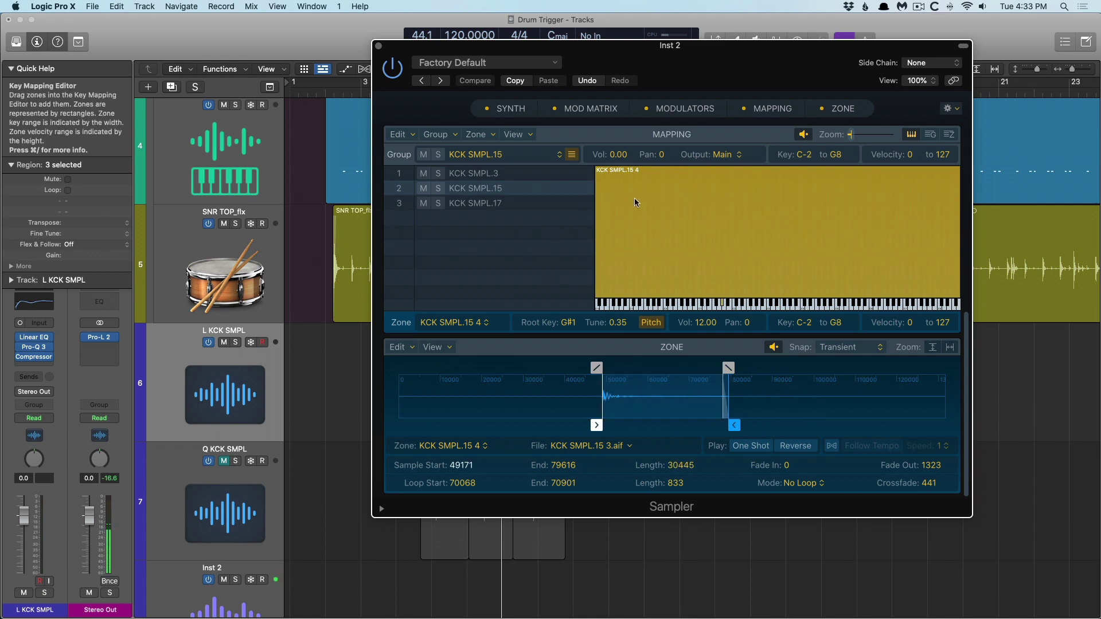
Delete the KCK SMPL.17 5 zone and move KCK SMPL.17 4's sample start to 58620.
left_click(499, 202)
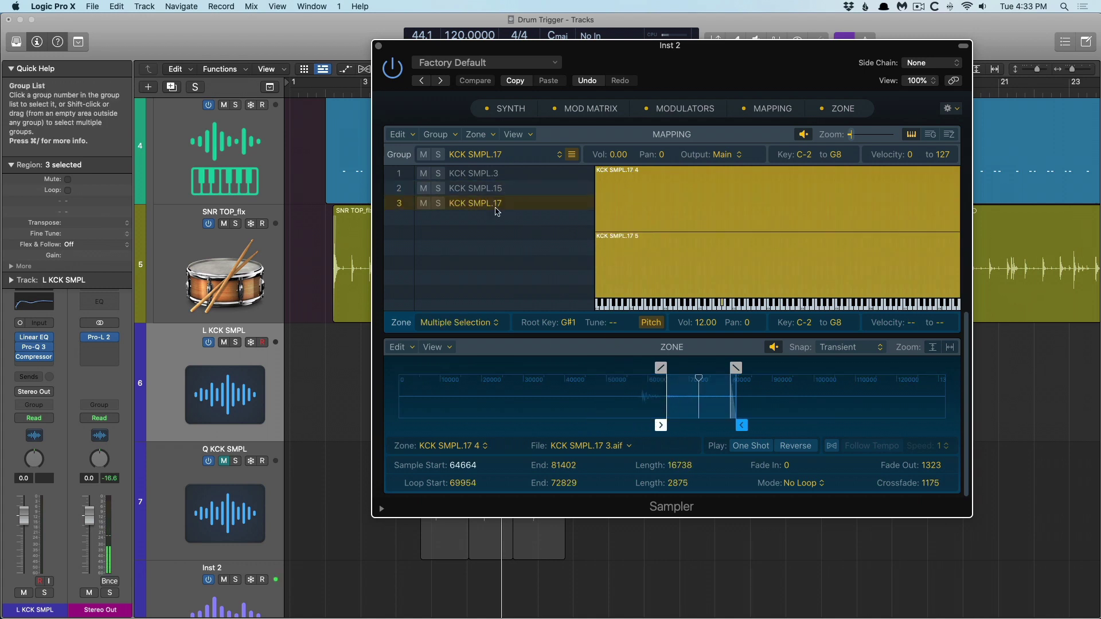
left_click(656, 261)
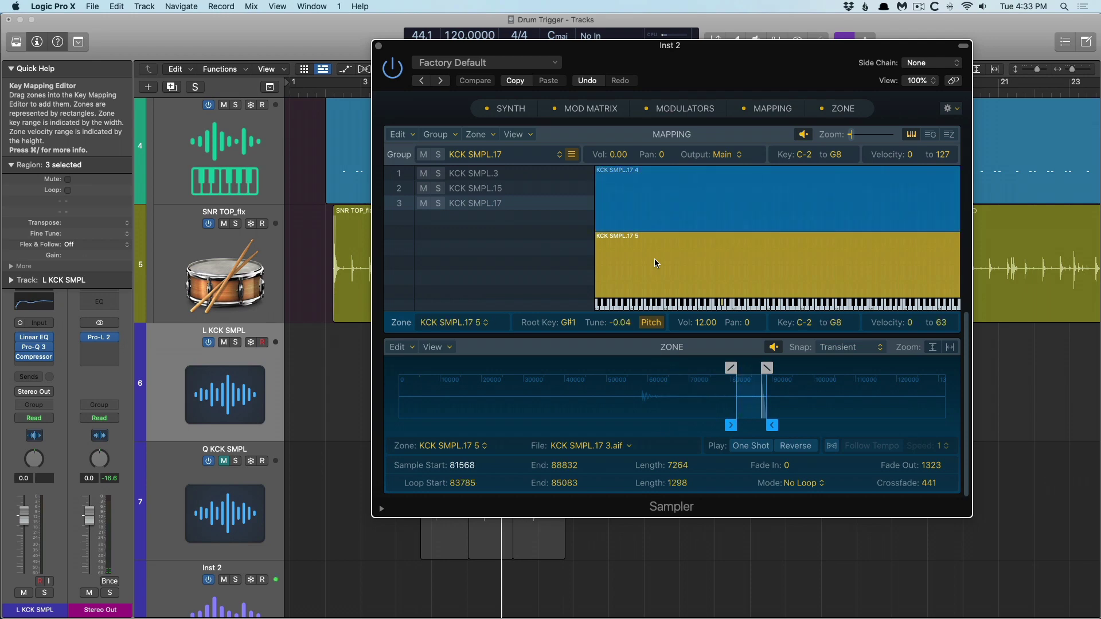
key("Delete")
left_click(647, 178)
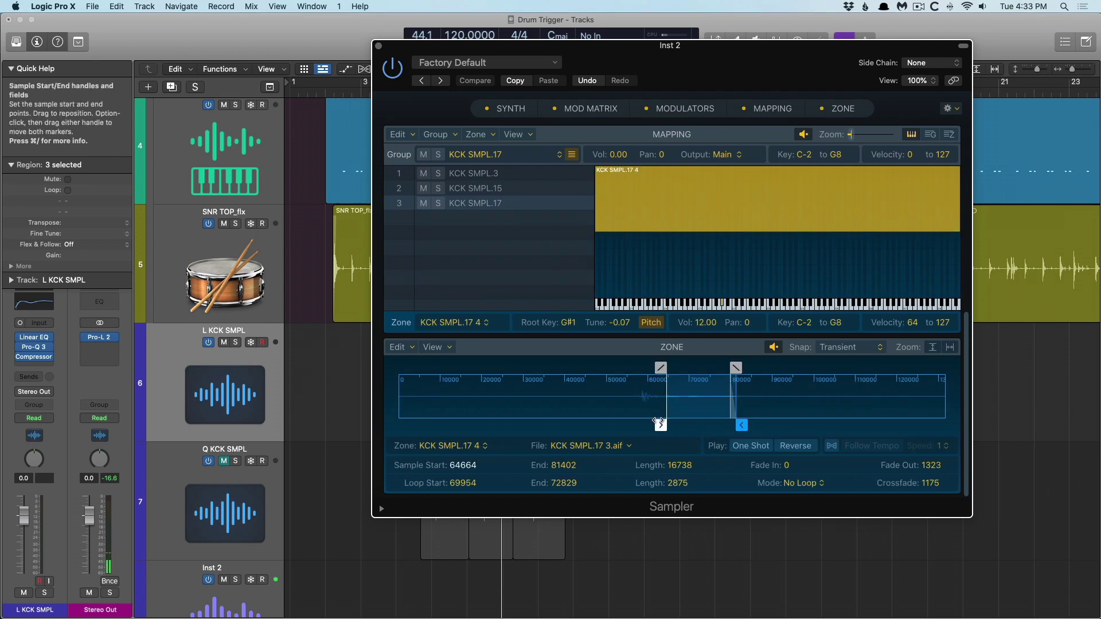
left_click_drag(661, 425, 635, 425)
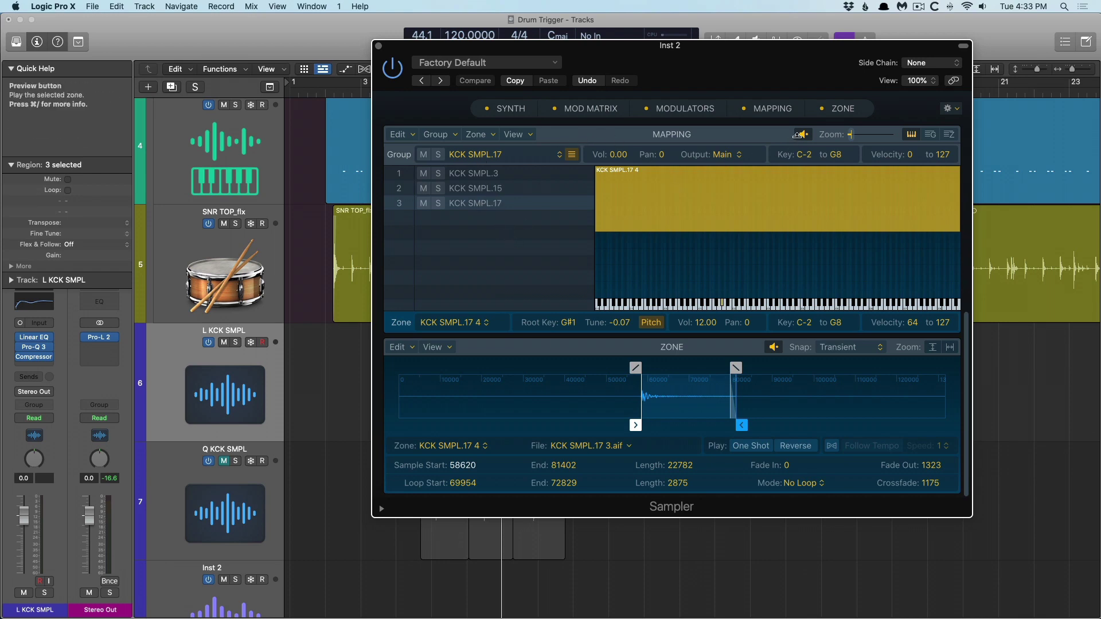
Turn the three kick groups into a round robin.
left_click(470, 176, "shift")
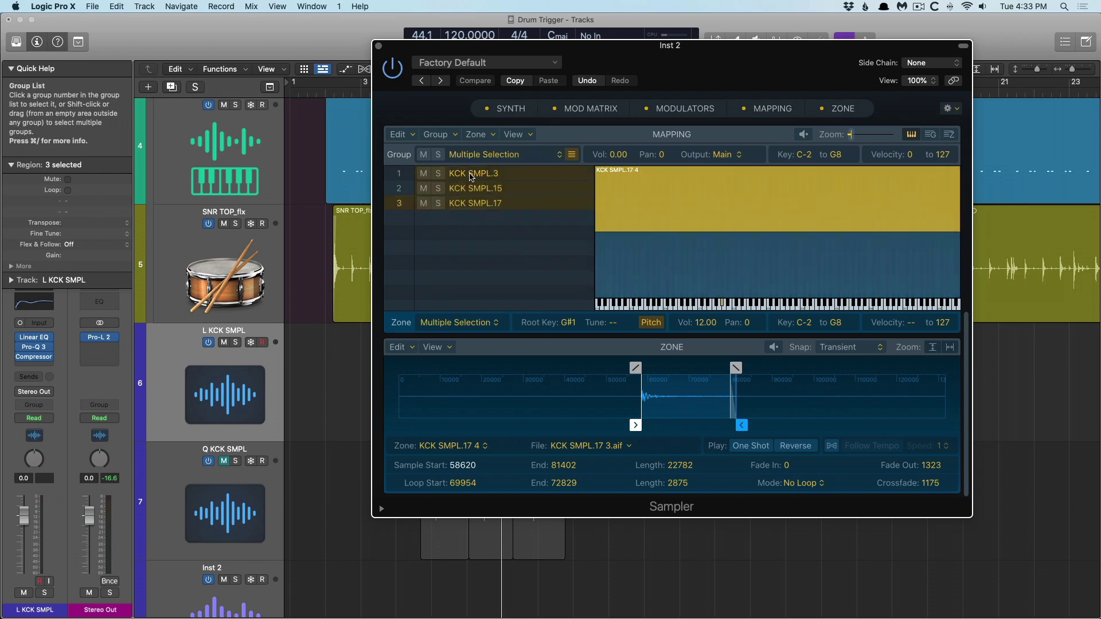
left_click(440, 134)
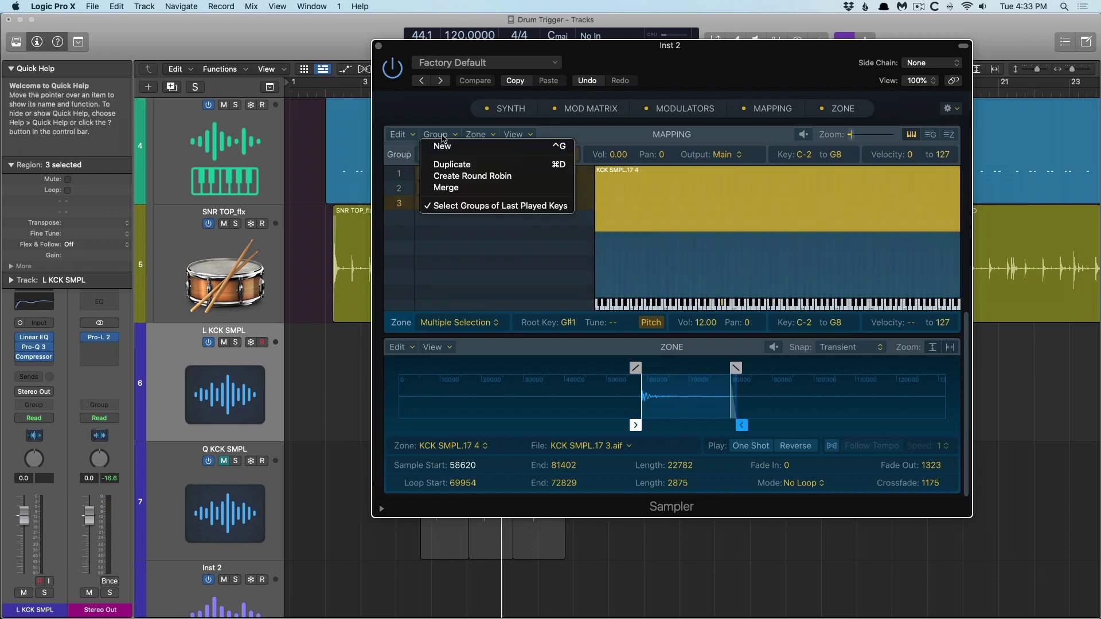
left_click(445, 177)
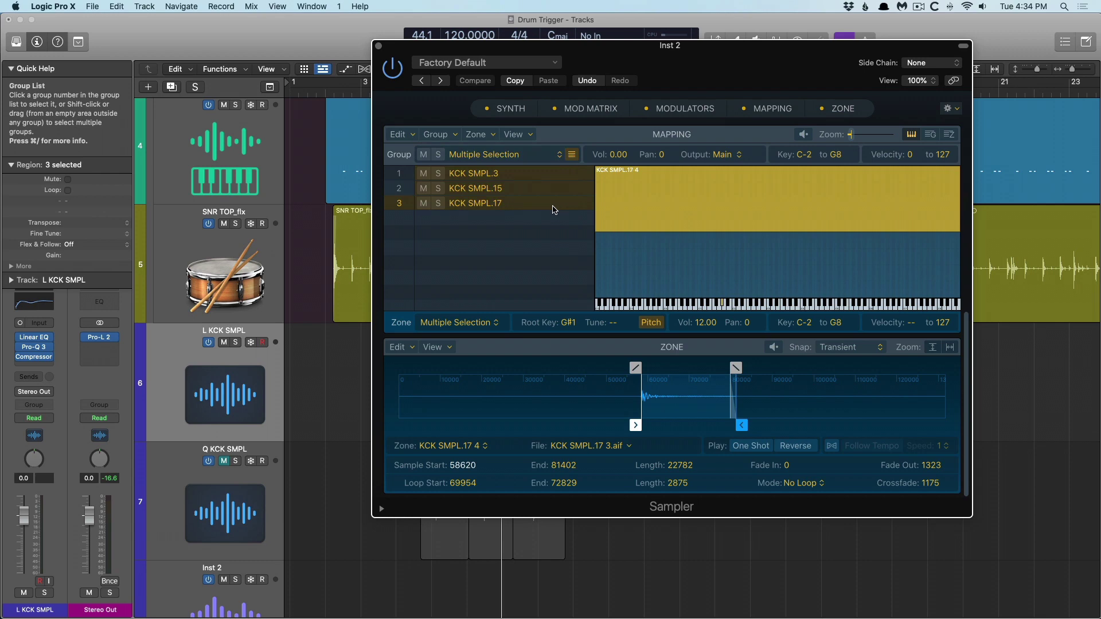
Close the Sampler and shrink track heights so all eight tracks fit.
key("super+w")
scroll(443, 142, "up", 2)
key("super+Up")
key("super+Up")
Move the Inst 2 region onto track 8, solo it, and show its notes in the Piano Roll beside the Sampler.
left_click_drag(436, 238, 436, 412)
left_click(235, 427)
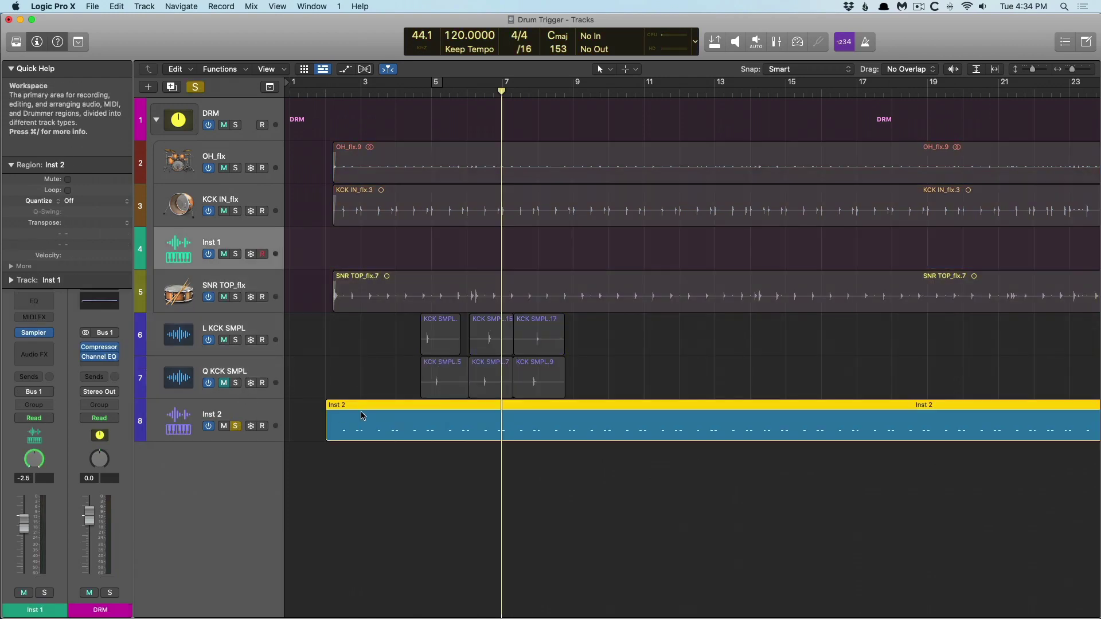
key("v")
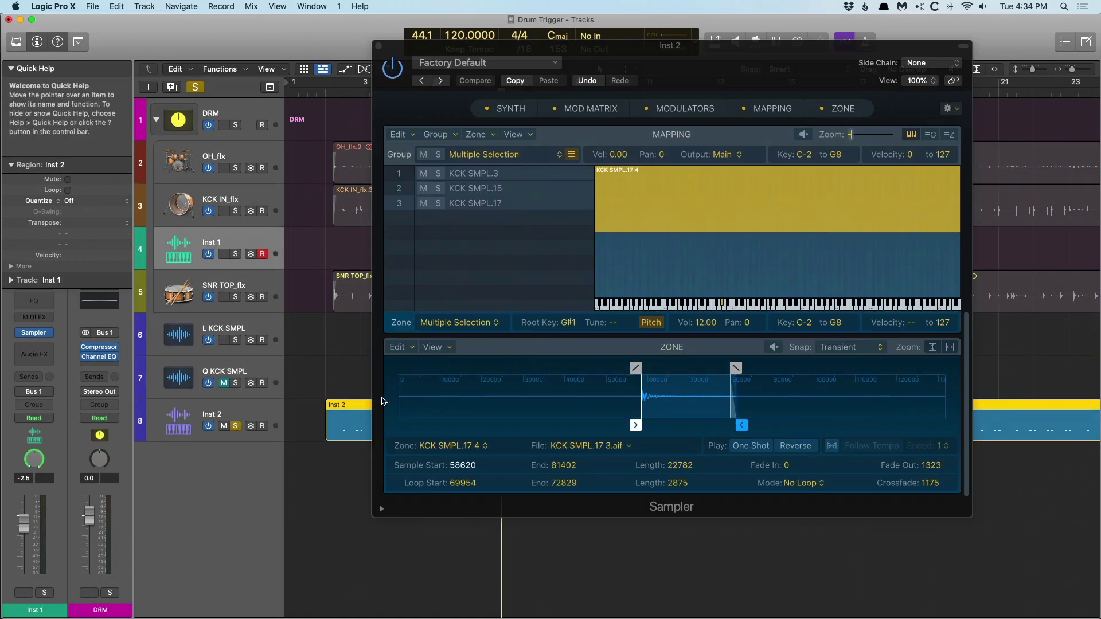
left_click_drag(574, 46, 711, 62)
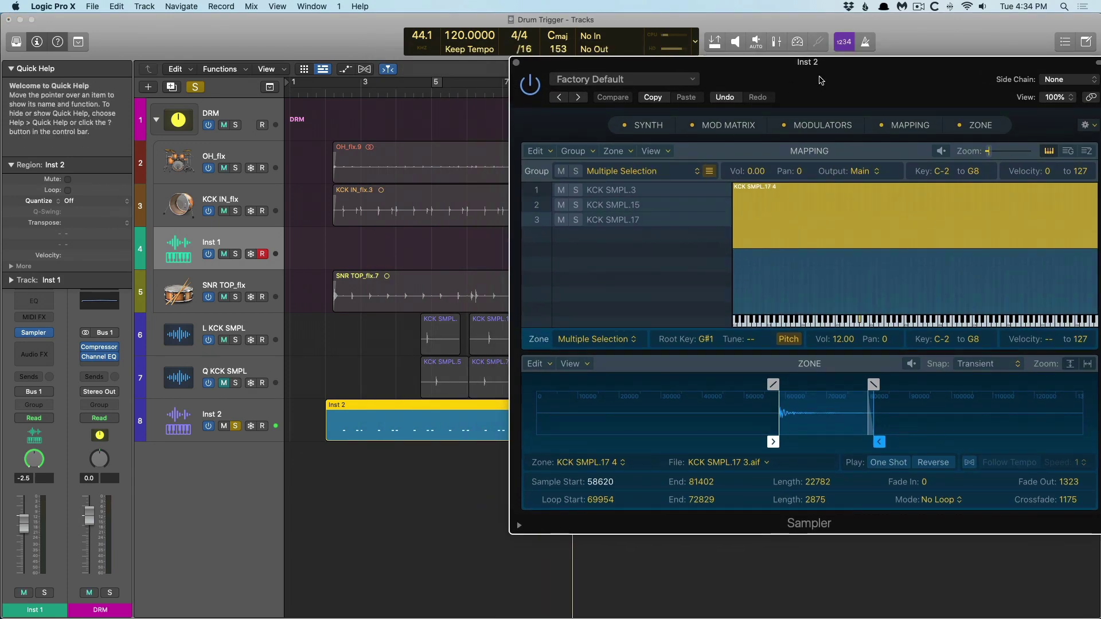
left_click_drag(818, 82, 668, 78)
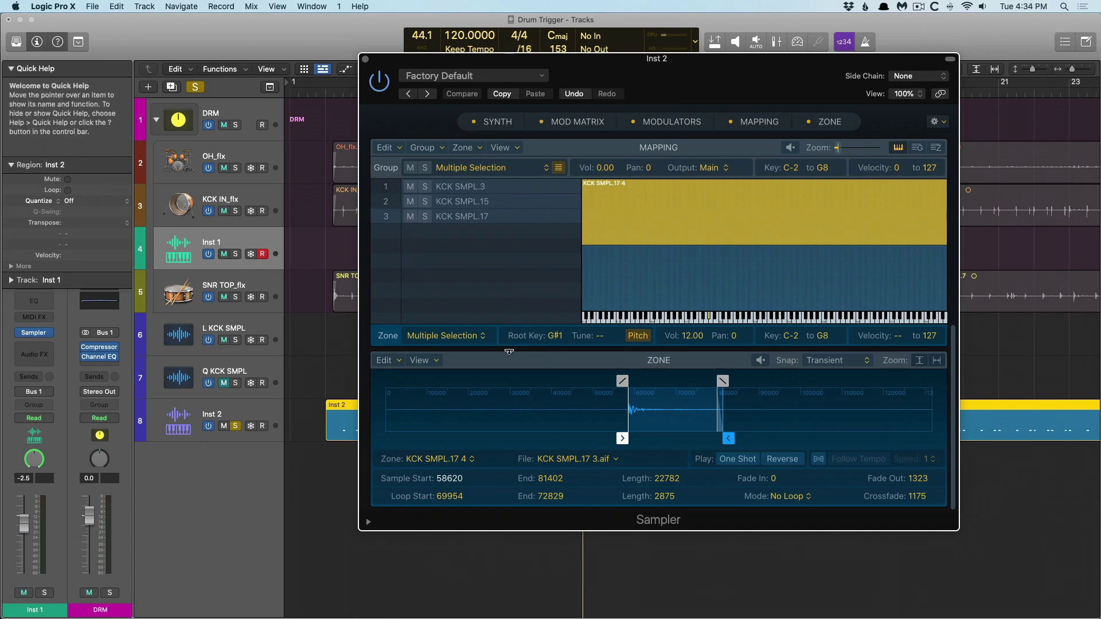
key("super+w")
double_click(368, 408)
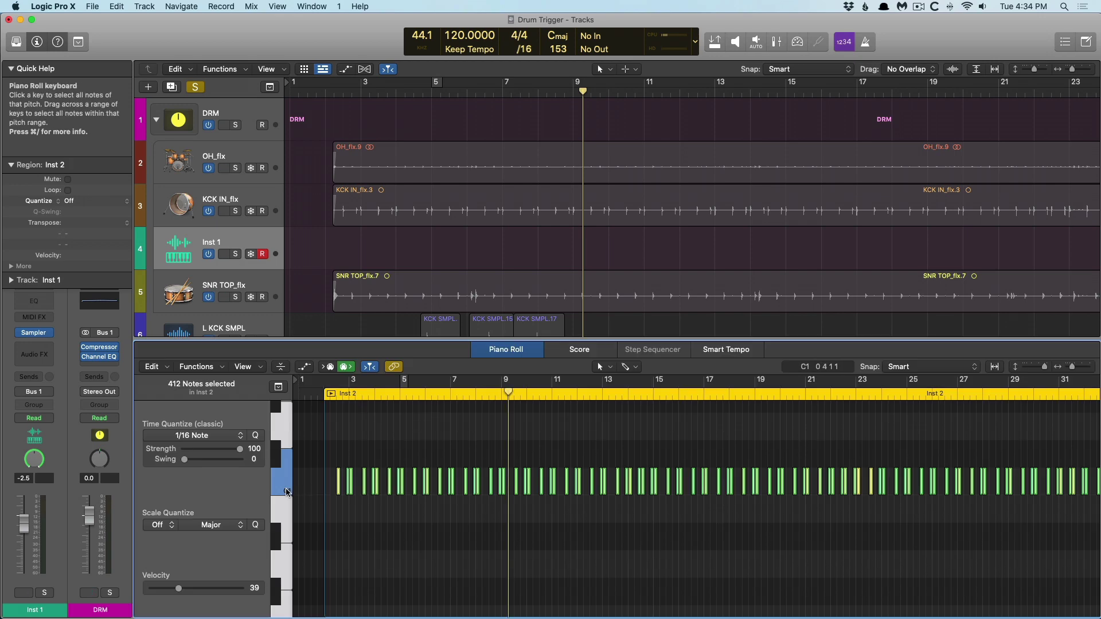
key("v")
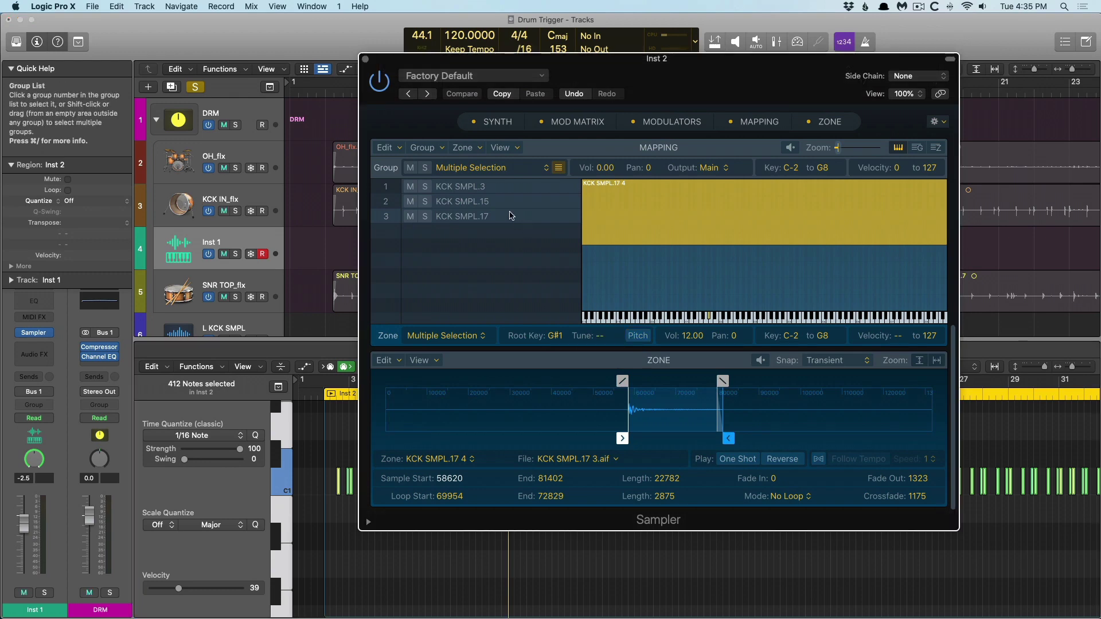
Audition the kick groups in the Group list, ending on KCK SMPL.3.
left_click(495, 199)
left_click(483, 205)
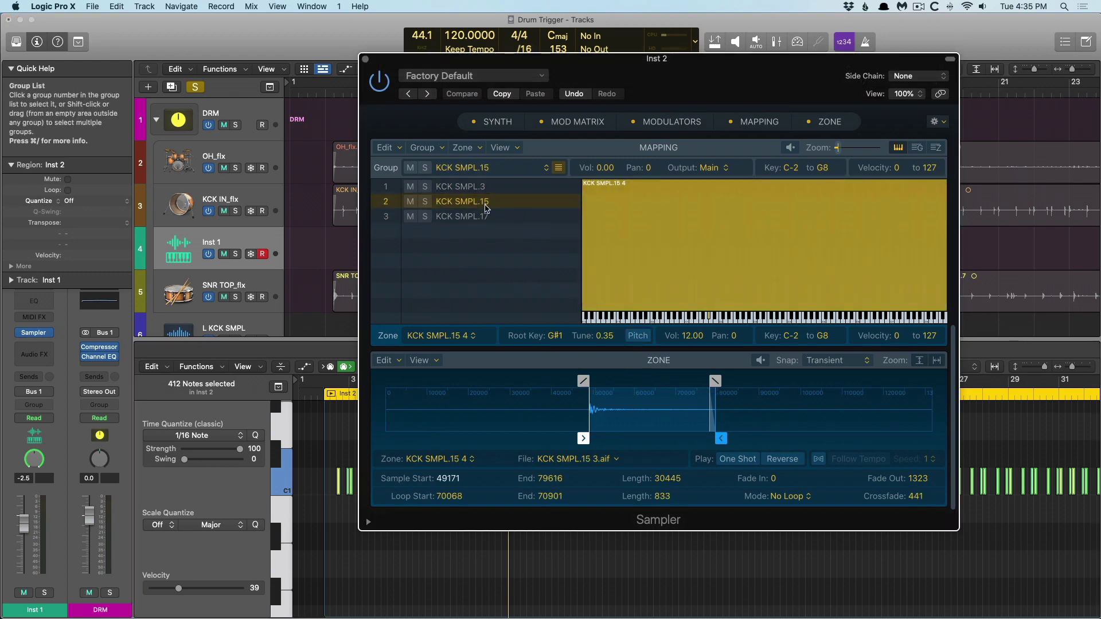
left_click(499, 189)
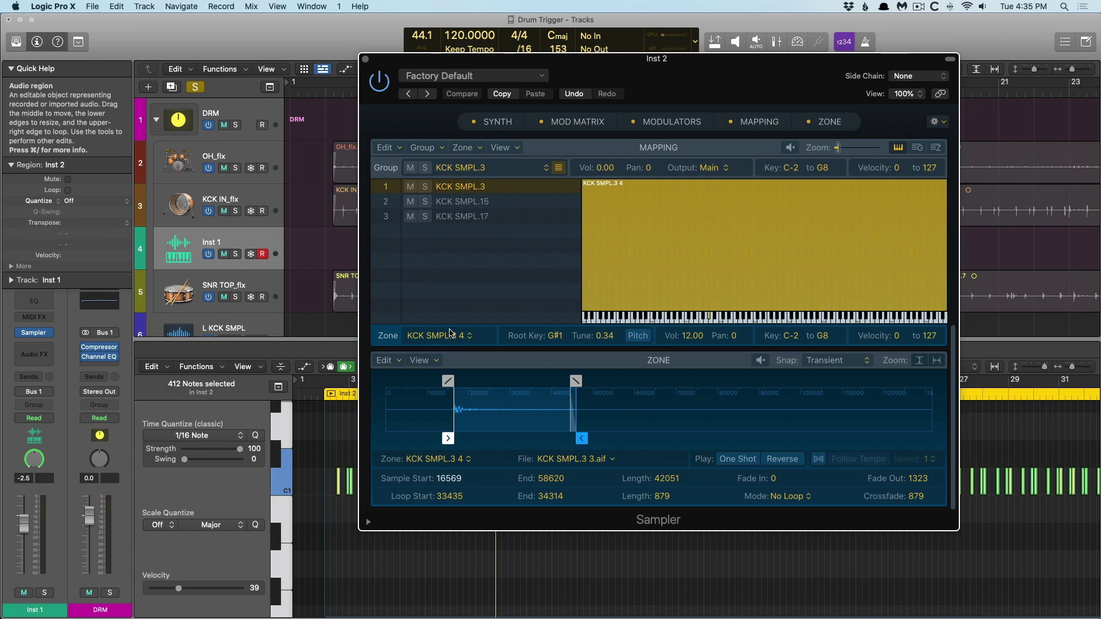
Pull the KCK SMPL.3 zone's end marker in to sample 45952.
scroll(475, 428, "up", 5)
scroll(475, 427, "up", 5)
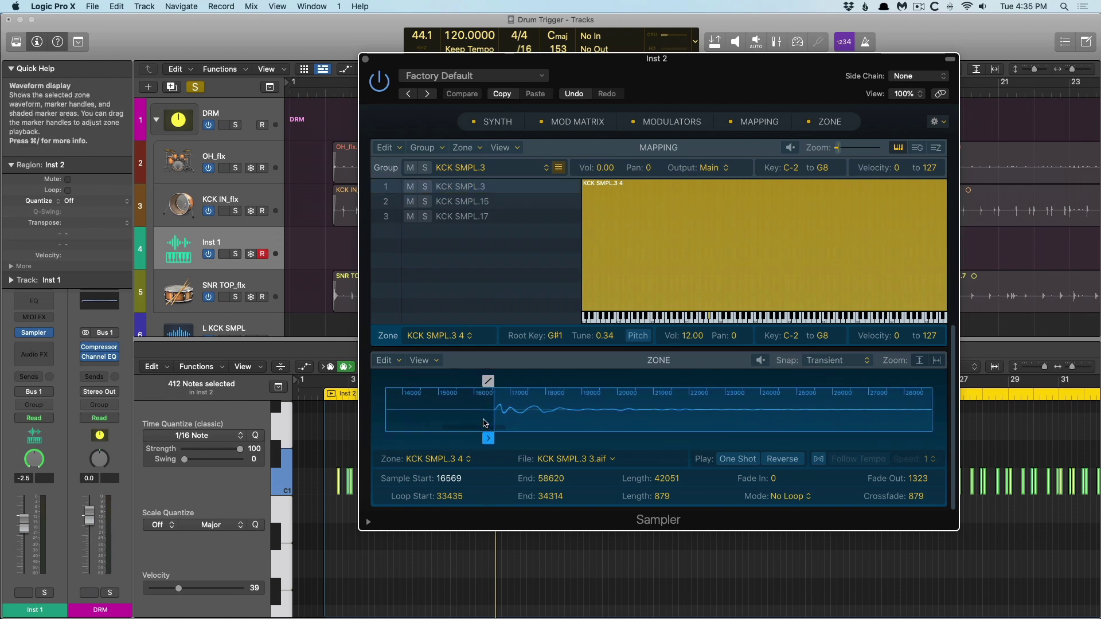
scroll(485, 424, "up", 5)
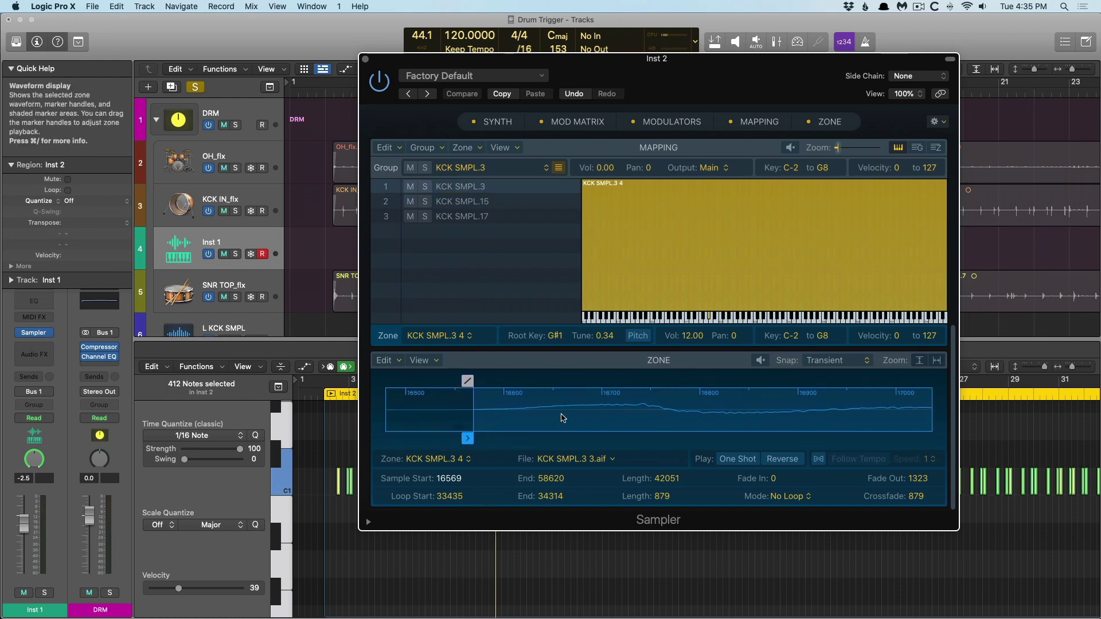
scroll(561, 421, "up", 6)
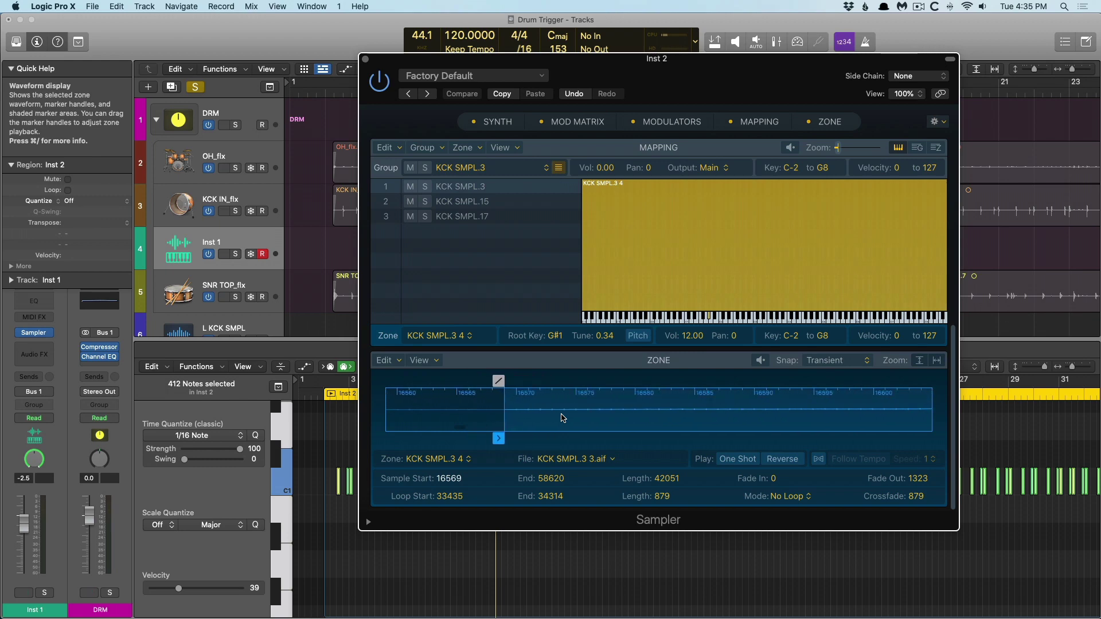
scroll(544, 422, "up", 1)
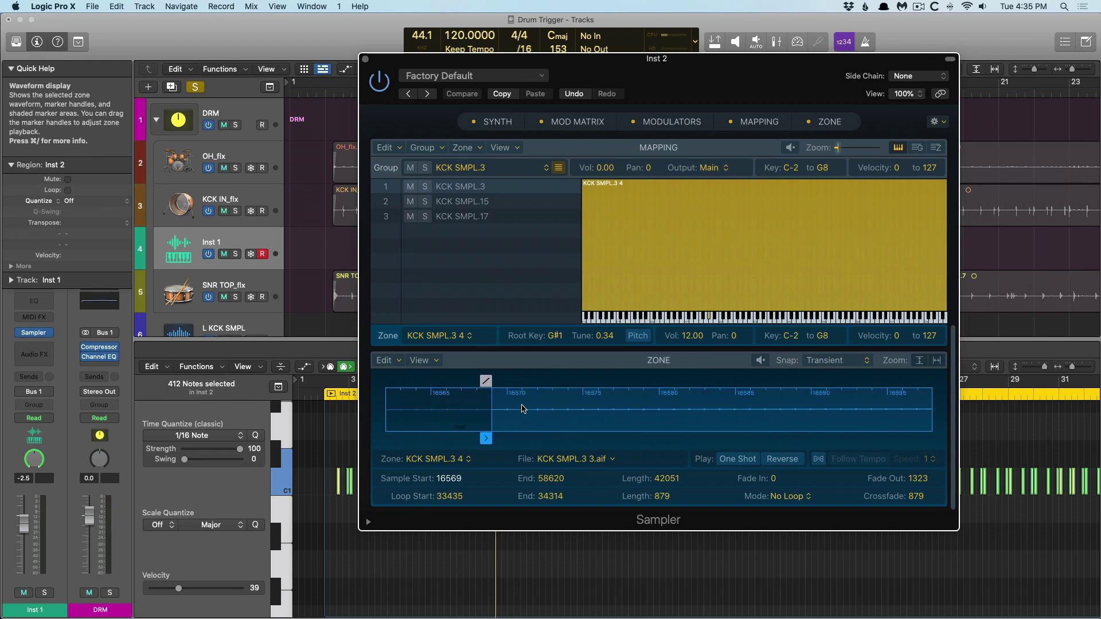
left_click_drag(496, 435, 502, 435)
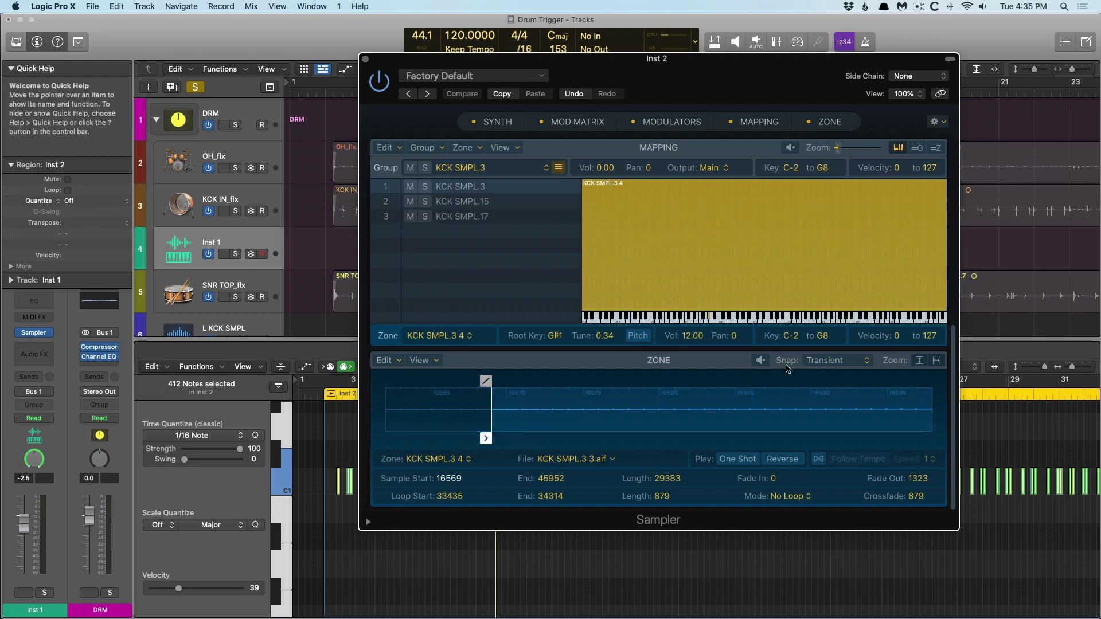
Nudge the zone start to 16570 on a zero crossing, then turn marker snapping off.
left_click(802, 365)
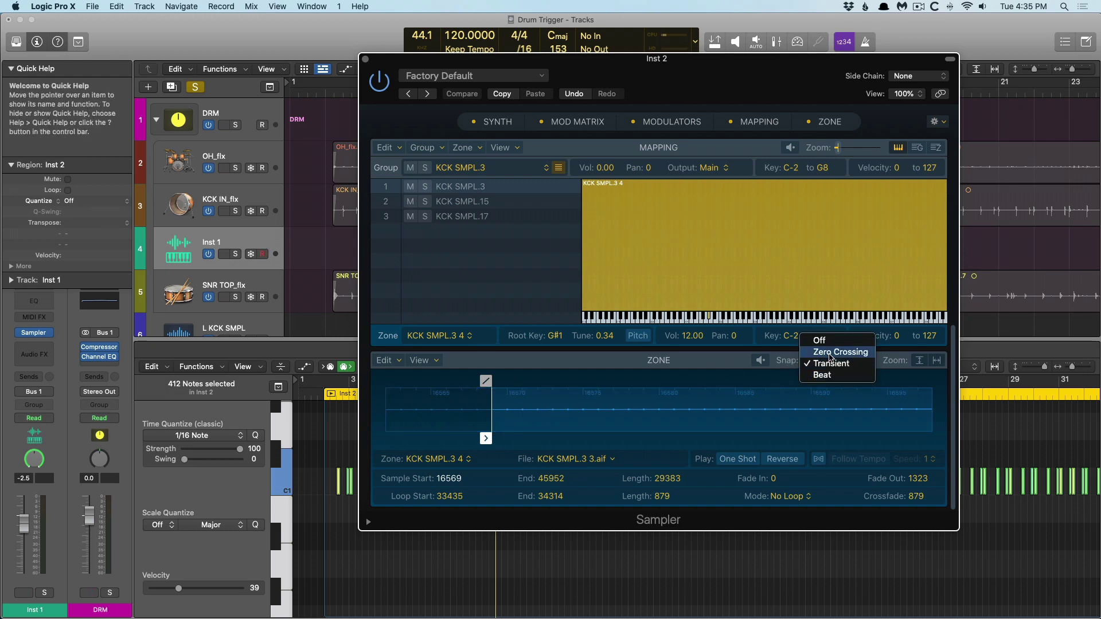
left_click(843, 352)
mouse_move(509, 437)
left_mouse_down()
mouse_move(484, 437)
mouse_move(531, 438)
mouse_move(480, 440)
mouse_move(513, 437)
mouse_move(503, 438)
left_mouse_up()
left_click(838, 360)
left_click(819, 351)
scroll(530, 414, "down", 5)
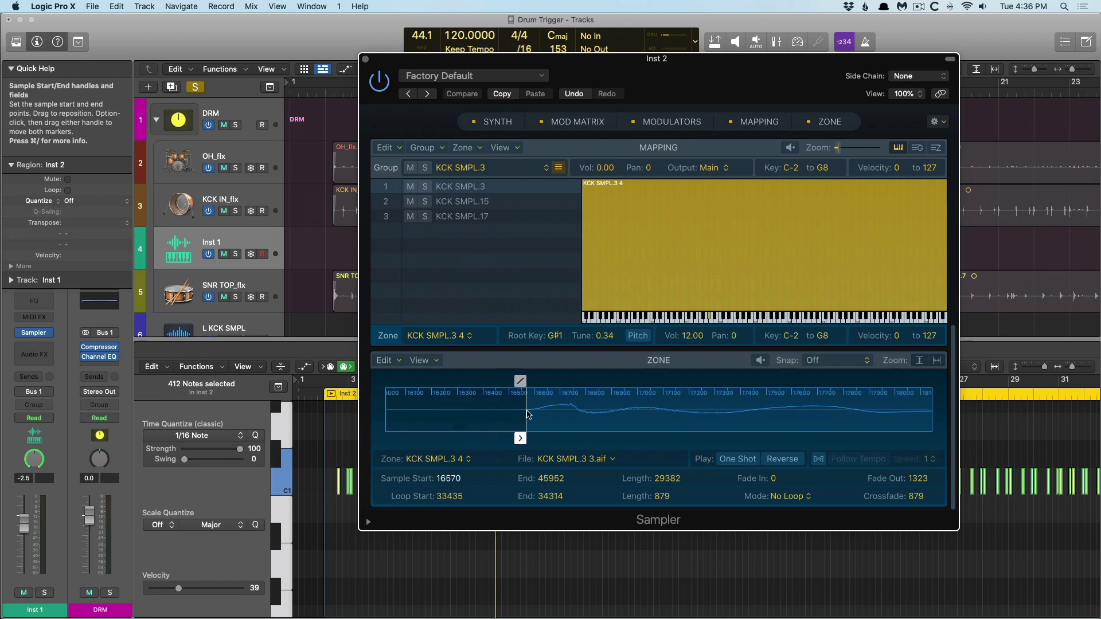
scroll(528, 414, "down", 10)
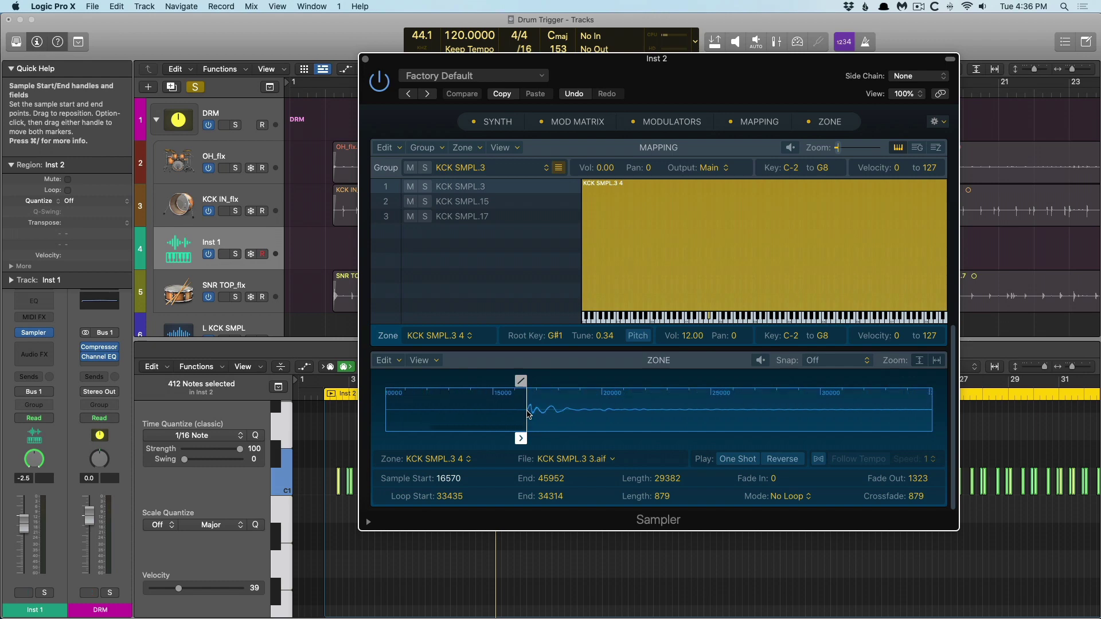
scroll(529, 414, "down", 2)
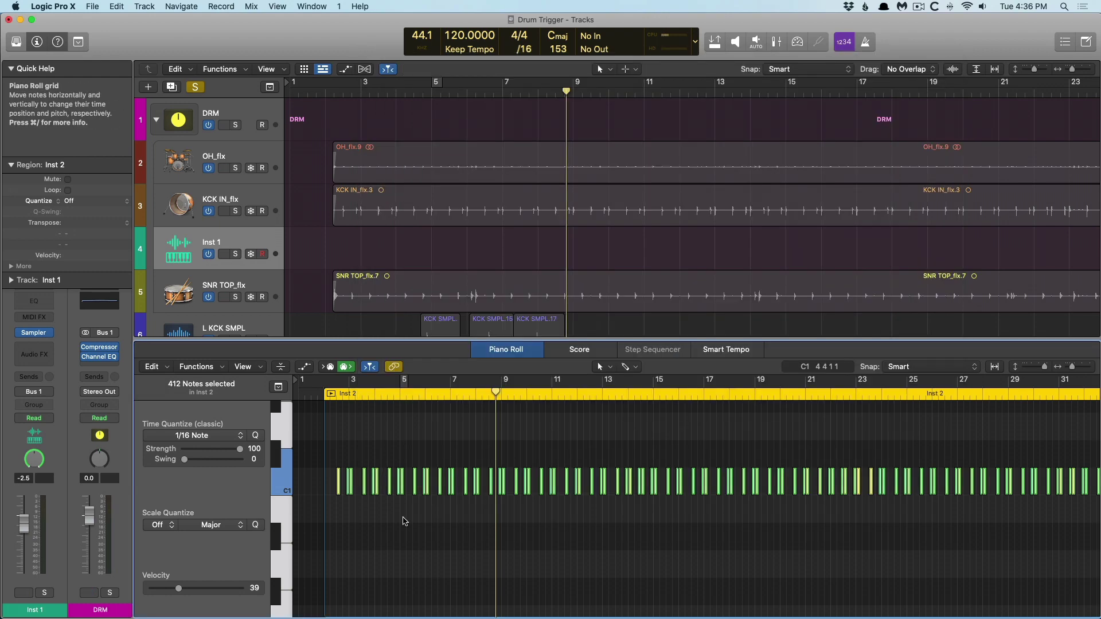
Set every note in the Inst 2 region to velocity 1.
key("super+w")
left_click(408, 527)
key("super+a")
left_click_drag(181, 591, 138, 591)
Raise the low Zone Velocity of KCK SMPL.3, KCK SMPL.15 to 79, and KCK SMPL.17 to 80.
key("v")
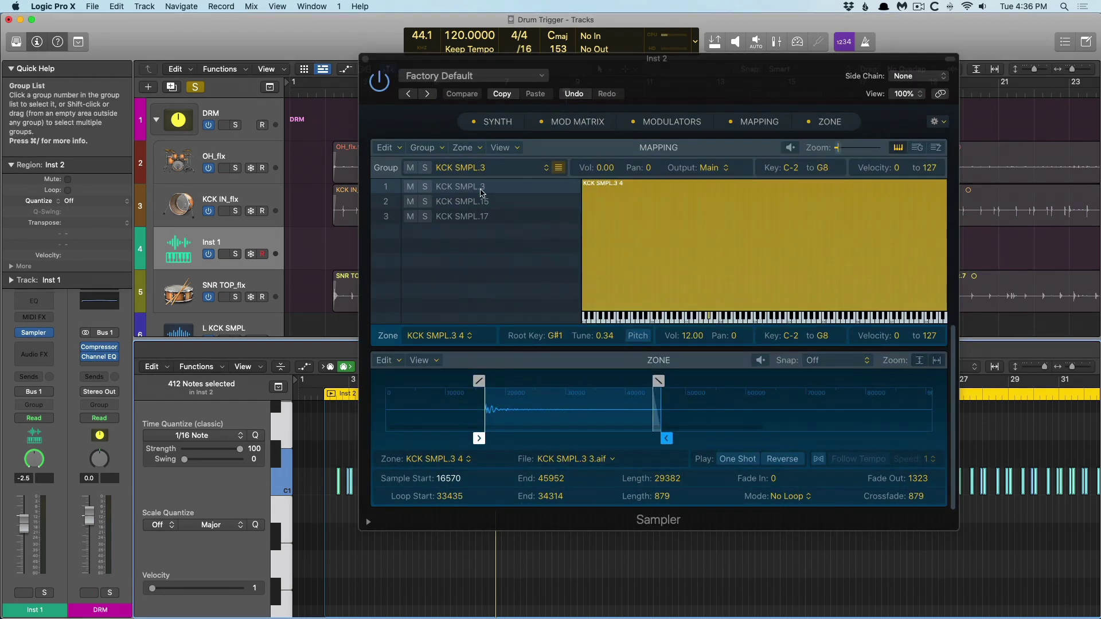
left_click(482, 187)
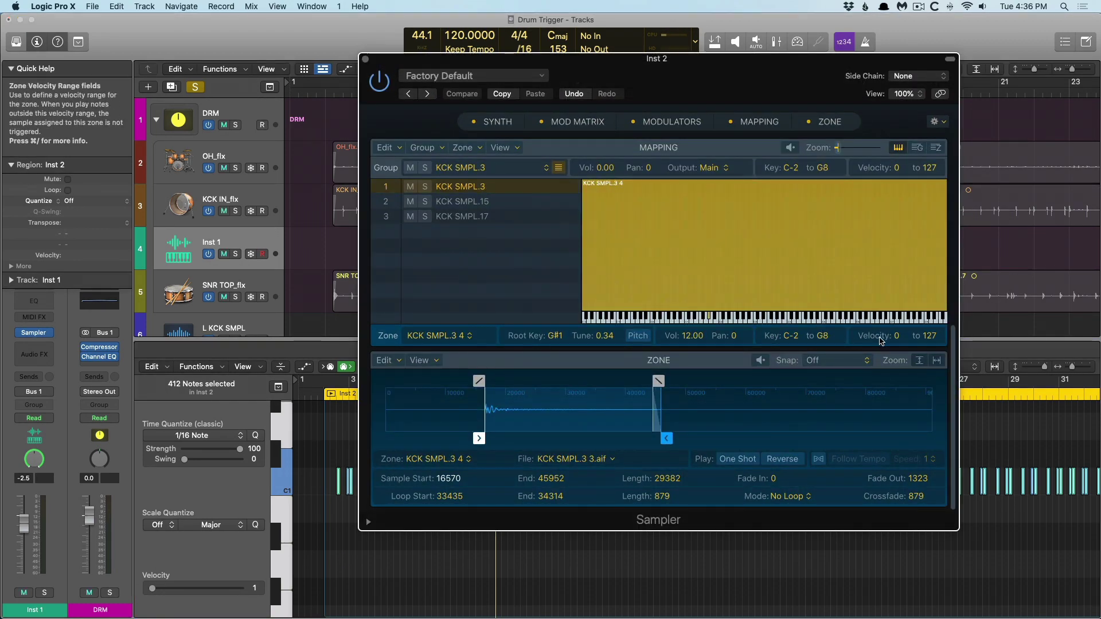
left_click_drag(897, 337, 867, 162)
left_click(461, 201)
left_click_drag(899, 336, 883, 160)
left_click(526, 216)
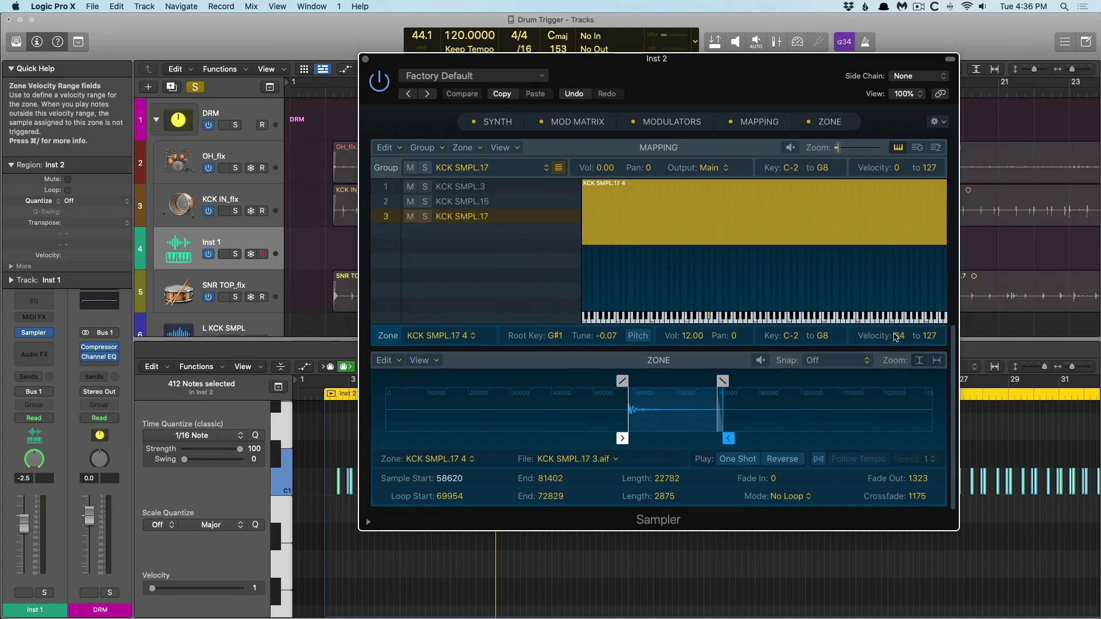
left_click_drag(897, 338, 888, 301)
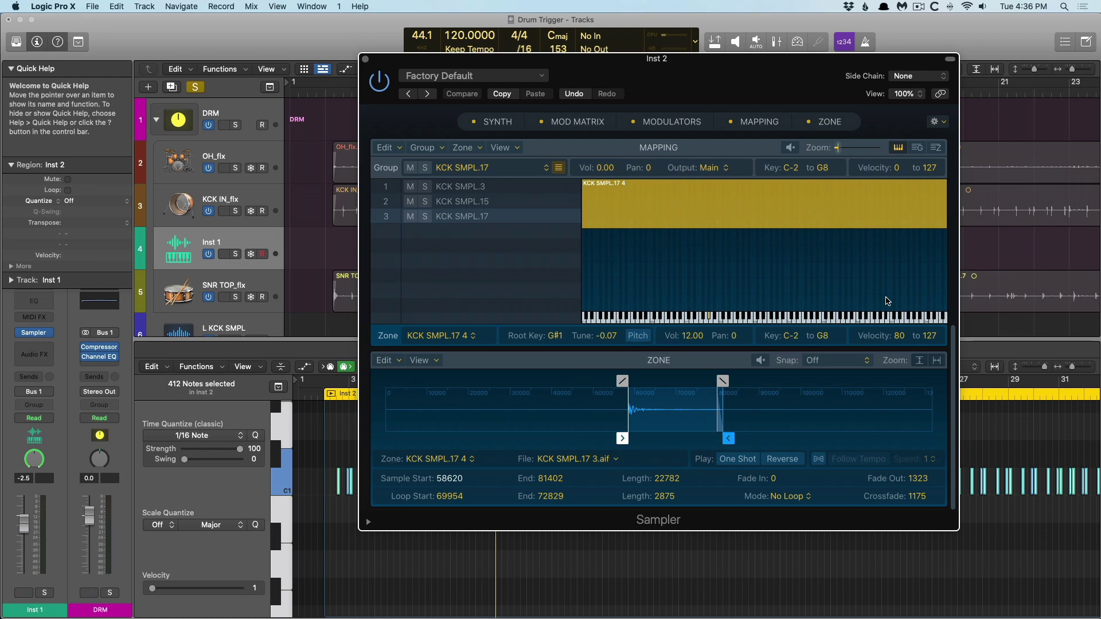
left_click_drag(746, 58, 800, 77)
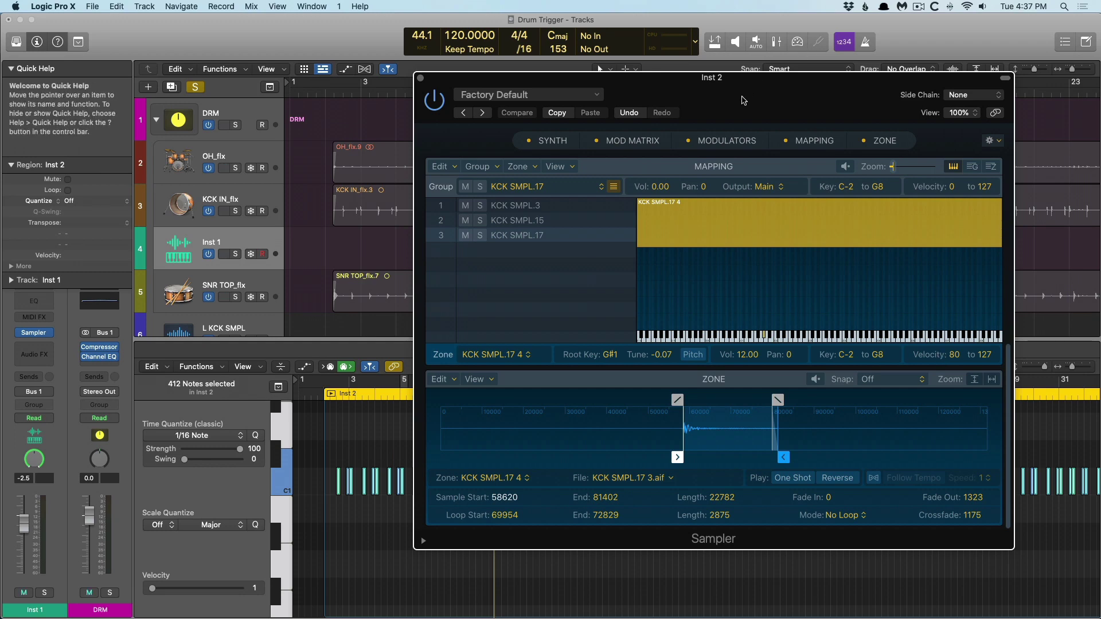
Drag the three Q KCK SMPL regions into the Sampler, creating KCK SMPL.5, .7 and .9 groups.
left_click_drag(467, 118, 587, 85)
key("x")
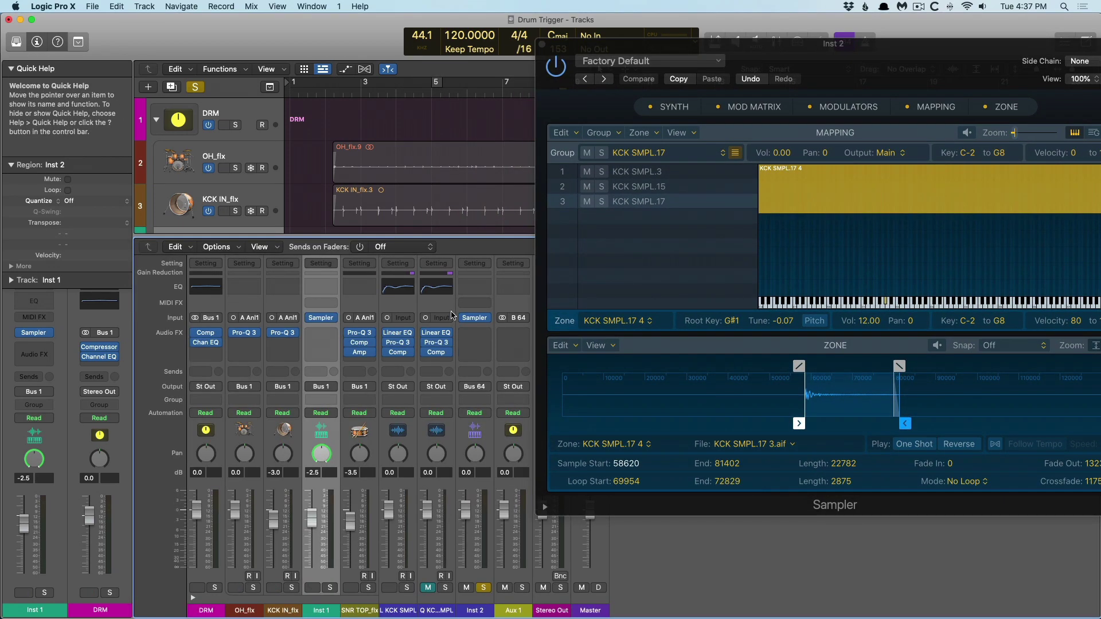
key("x")
left_click_drag(314, 369, 1021, 107)
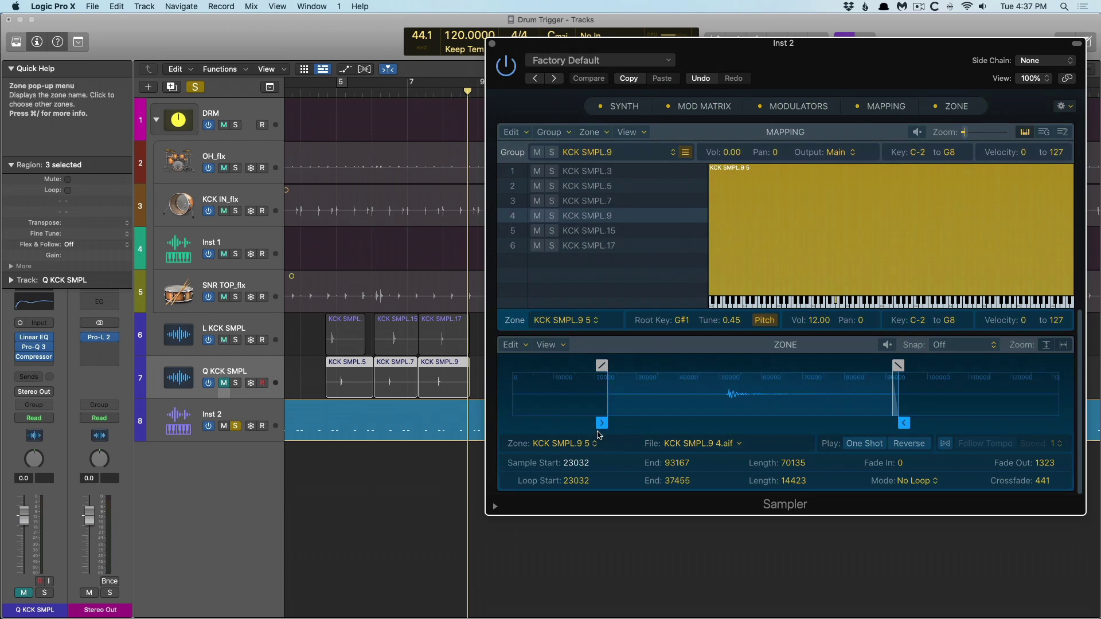
left_click(949, 344)
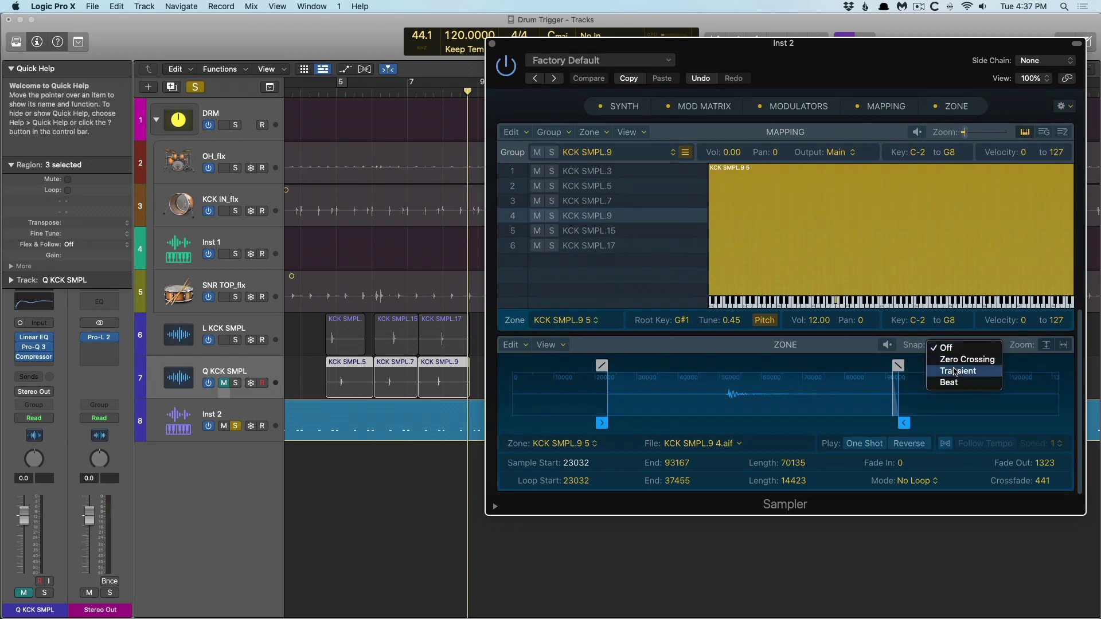
Snap zone markers to Transient and start KCK SMPL.9 at its transient, 52083.
left_click(955, 371)
left_click_drag(601, 422, 722, 423)
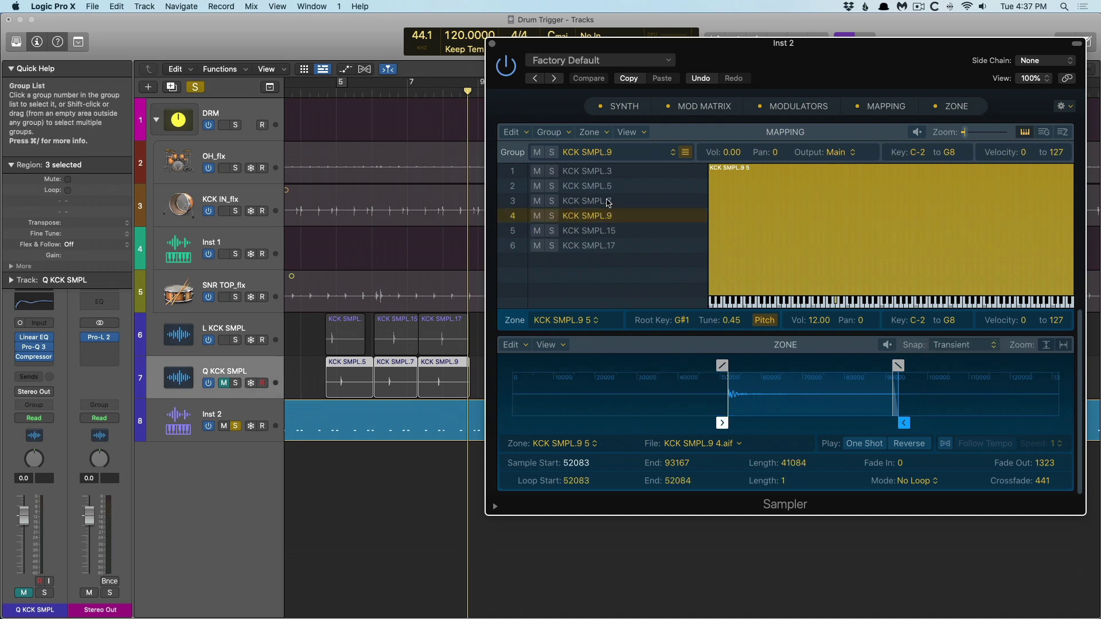
left_click(607, 201)
left_click(794, 180)
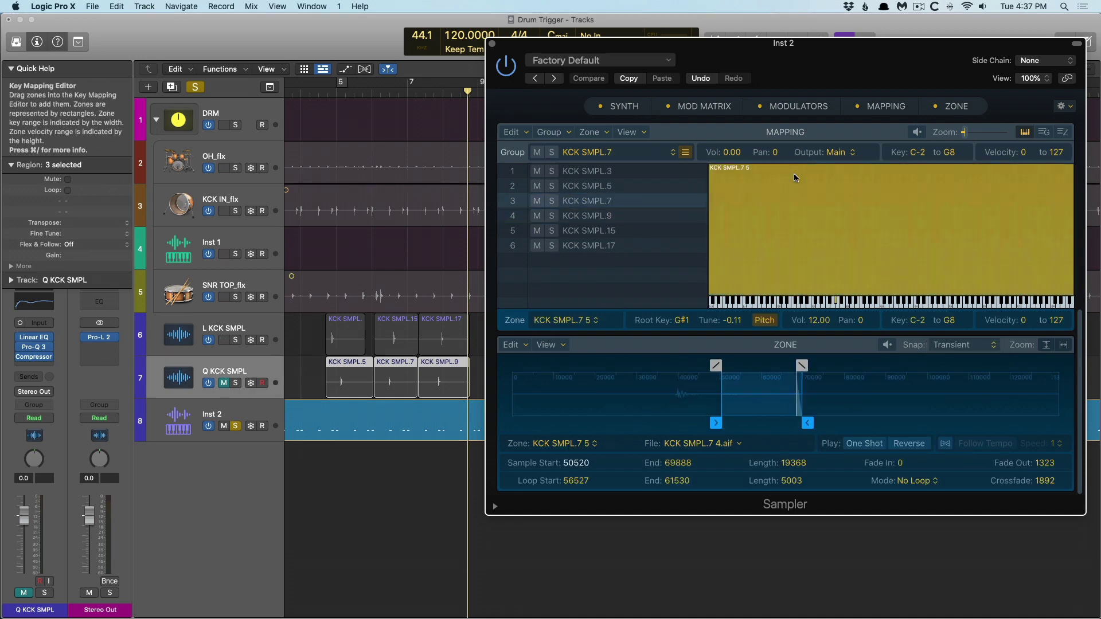
Limit KCK SMPL.5 to velocities 0–78 and KCK SMPL.9 to 0–80.
left_click(630, 171)
left_click(631, 187)
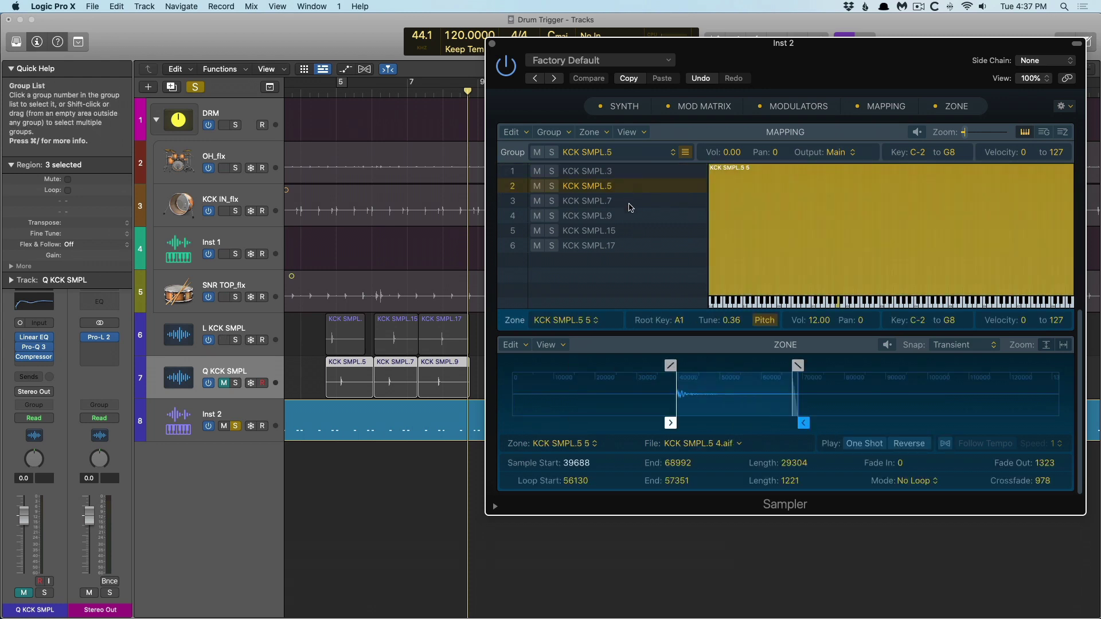
left_click_drag(633, 215, 633, 172)
left_click(636, 187)
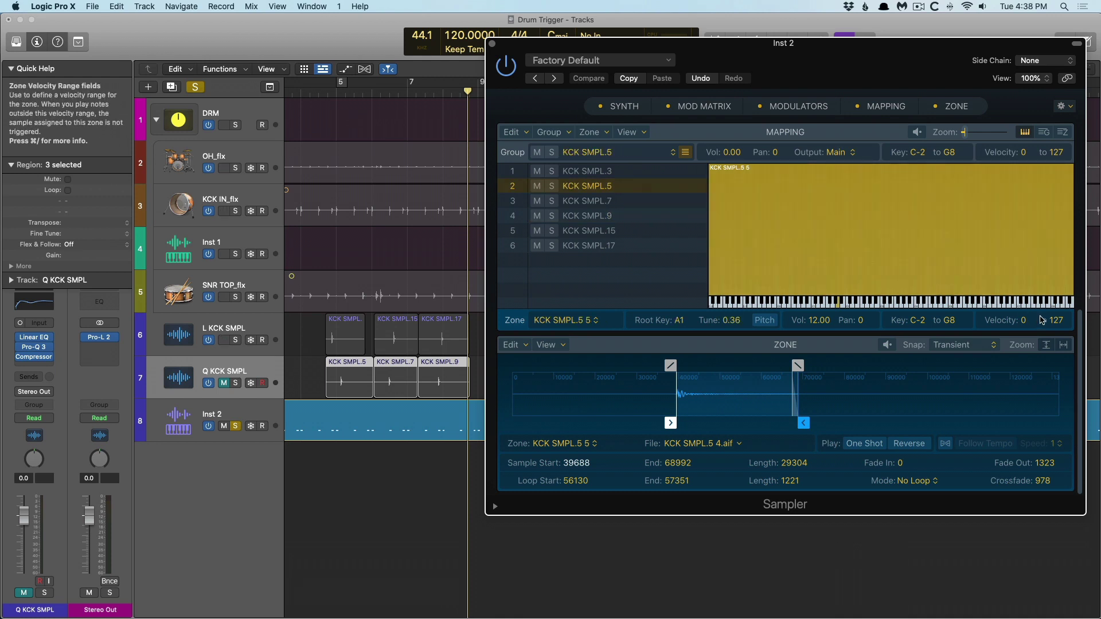
left_click_drag(1056, 321, 1066, 431)
left_click(624, 200)
left_click(773, 224)
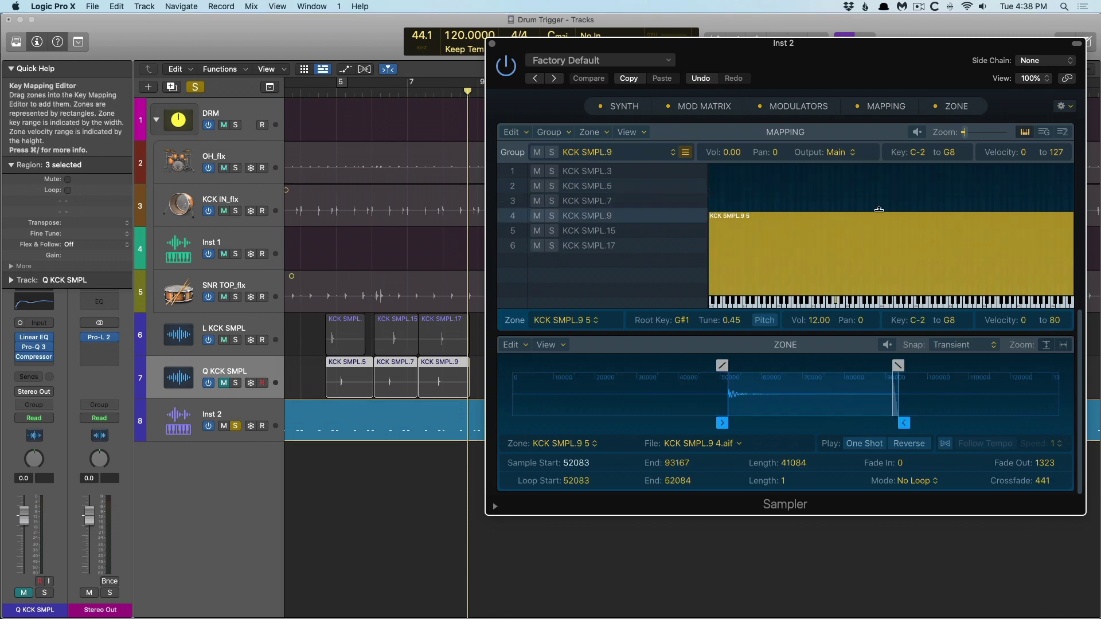
Make groups KCK SMPL.5 through KCK SMPL.9 a round robin and play it back to hear it.
left_click(606, 189, "shift")
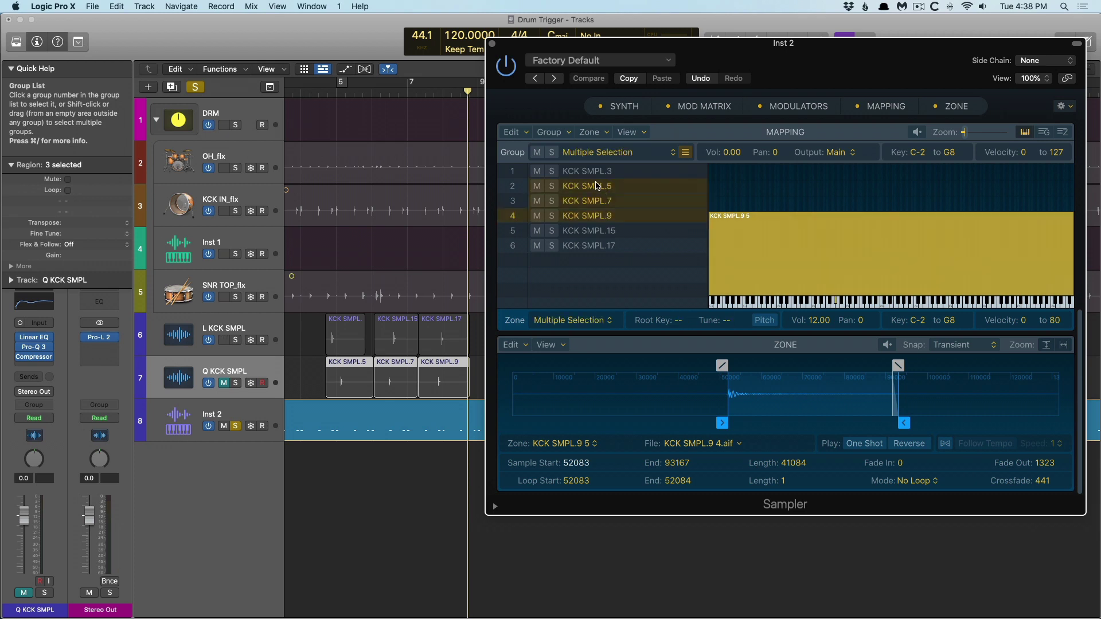
left_click(552, 132)
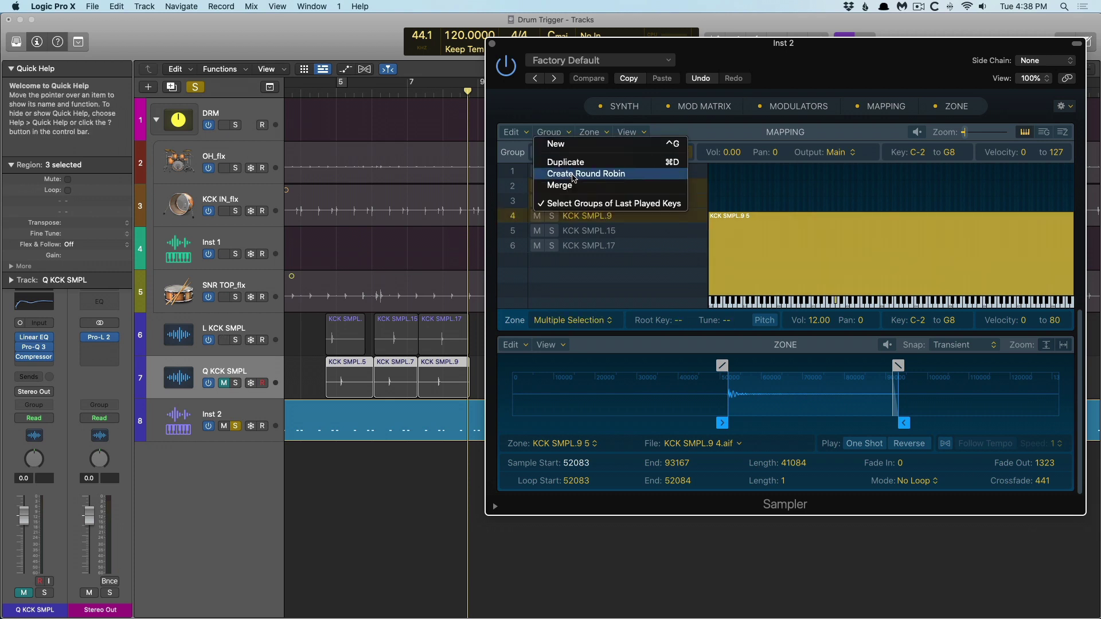
left_click(572, 174)
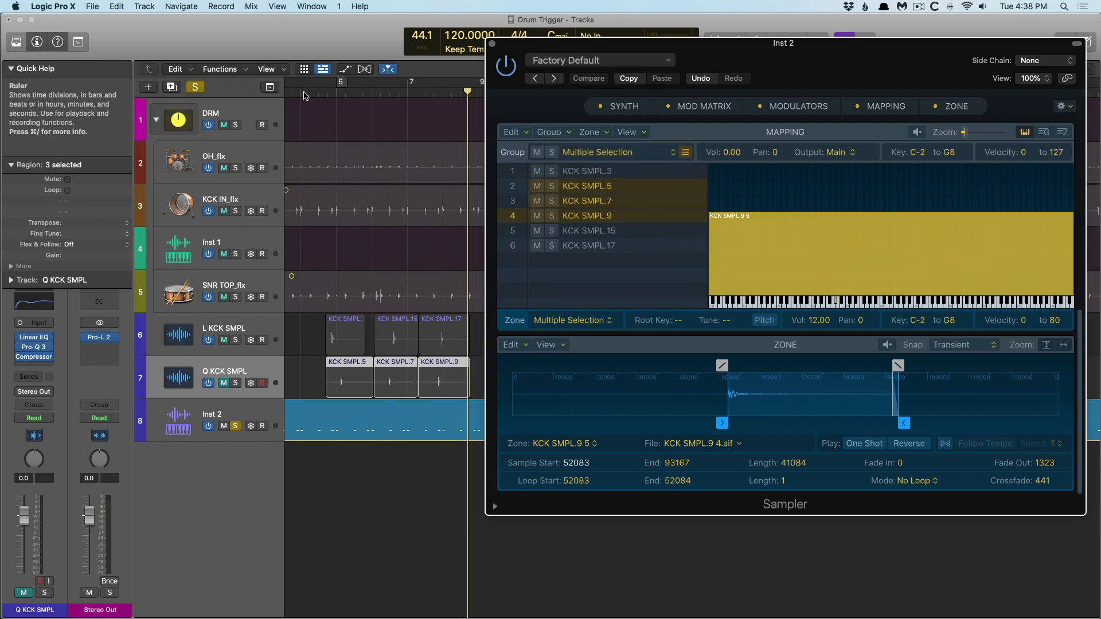
left_click(303, 93)
key("space")
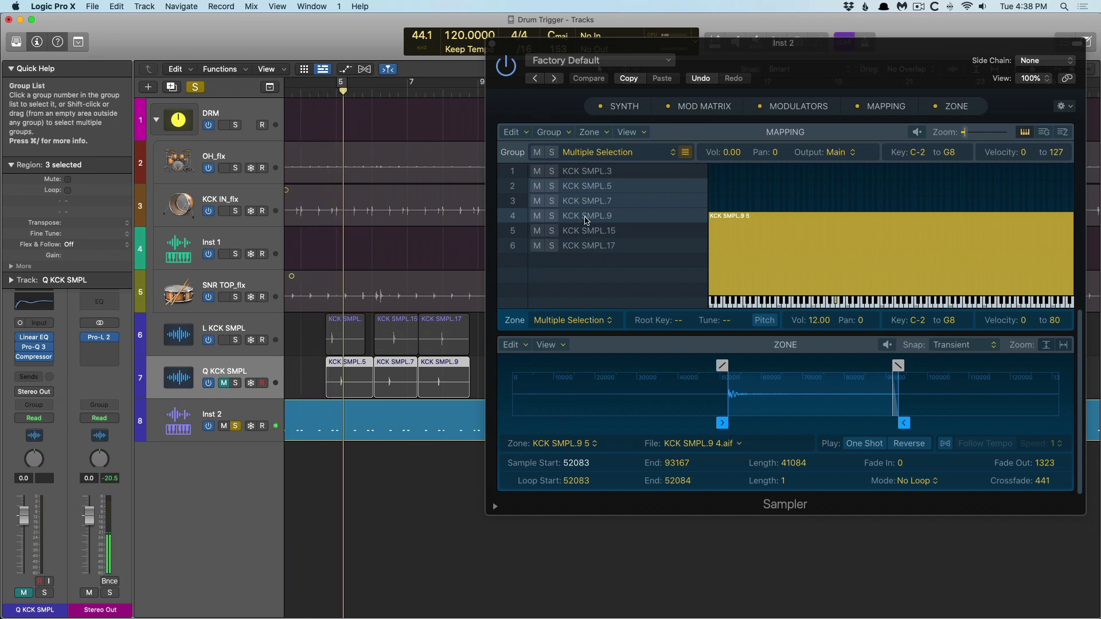
Inspect the zones of the KCK SMPL.9, KCK SMPL.7 and KCK SMPL.5 groups, then close the Sampler.
left_click(586, 224)
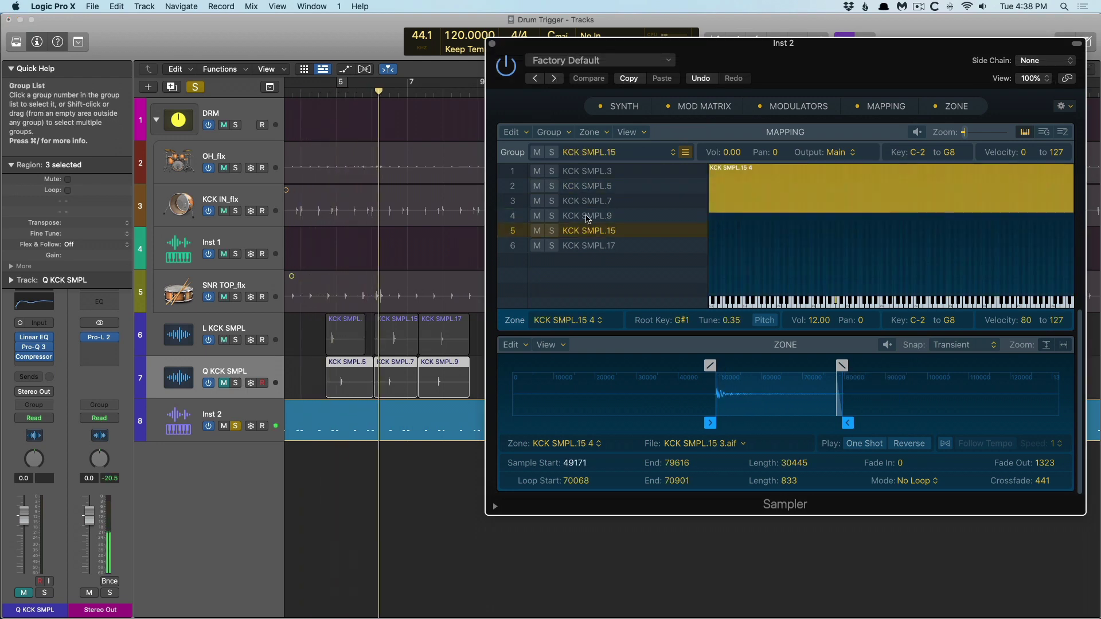
left_click(585, 216)
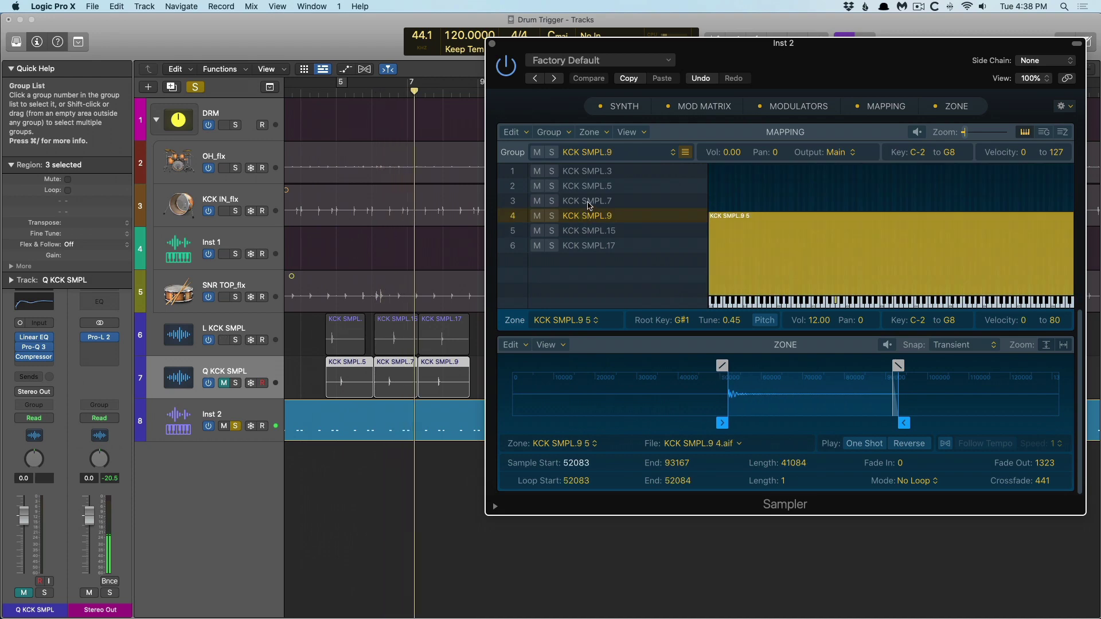
left_click(589, 202)
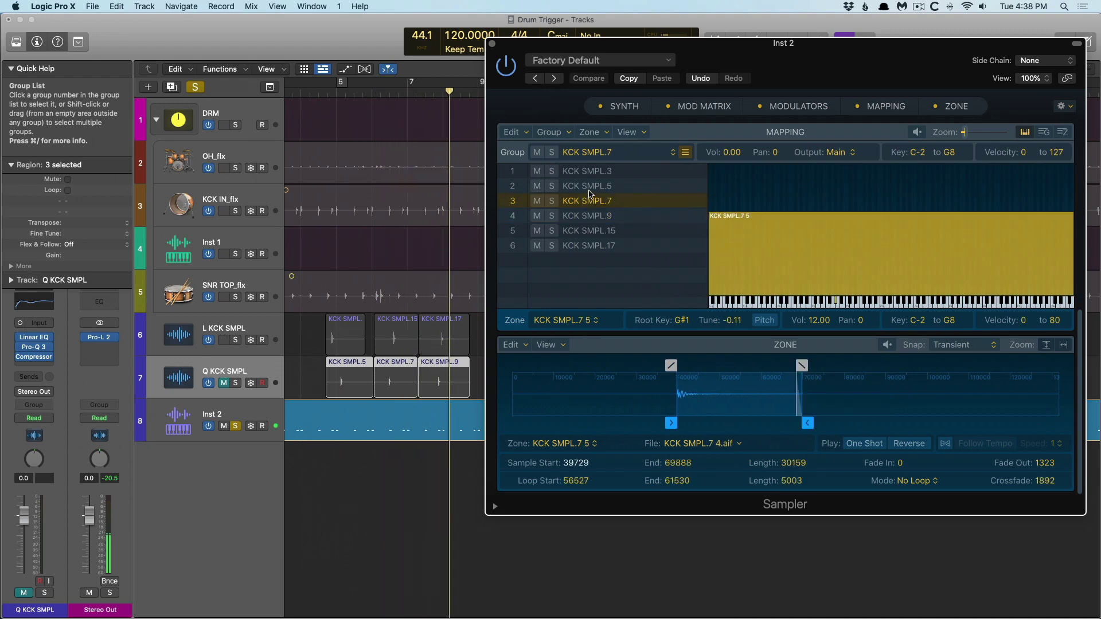
left_click(586, 188)
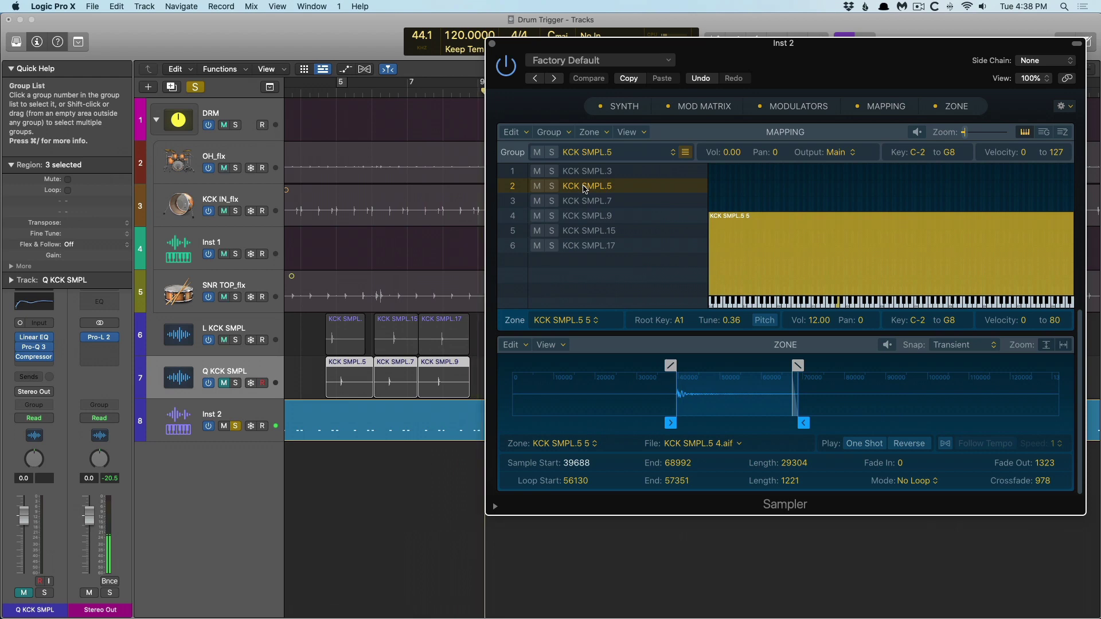
left_click(492, 45)
Set all 412 Inst 2 notes to velocity 43 and reopen the Inst 2 Sampler from the Mixer.
double_click(453, 405)
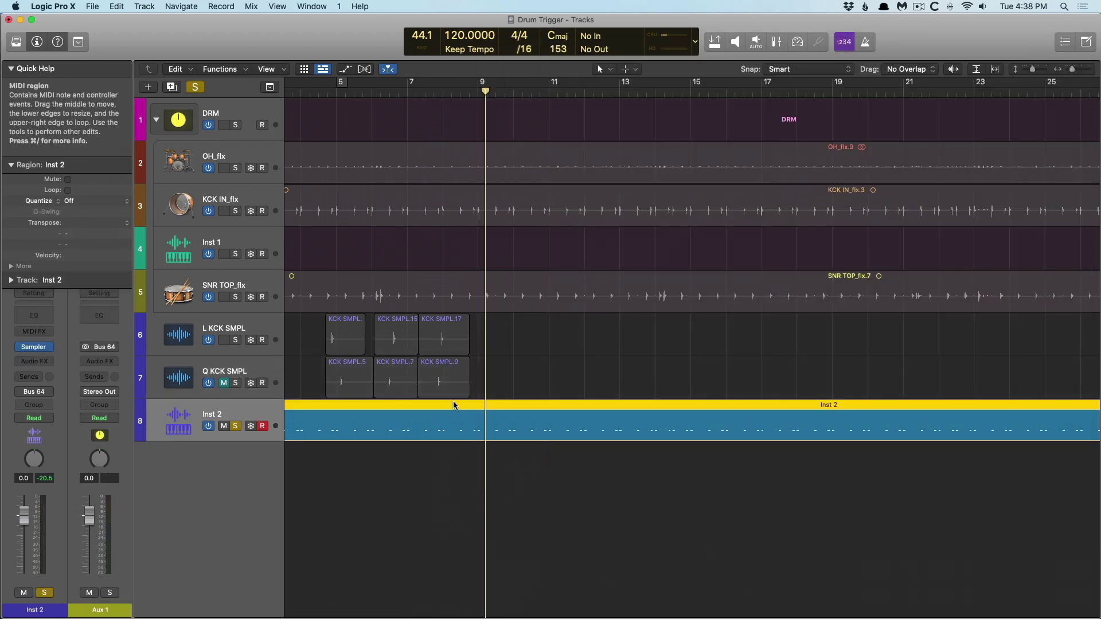
left_click_drag(152, 588, 181, 588)
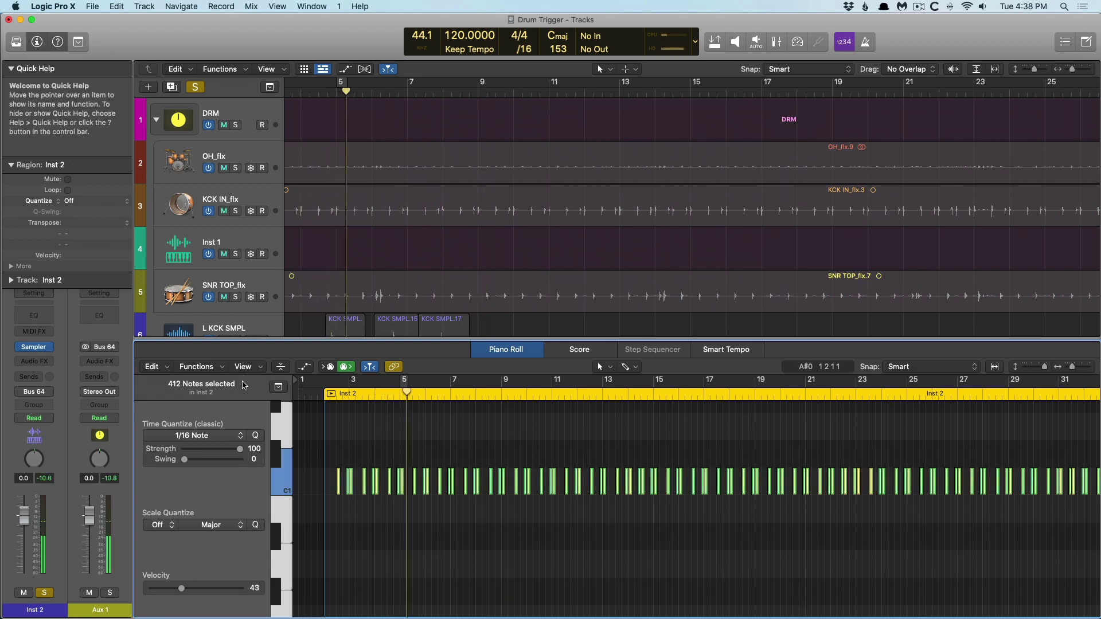
key("x")
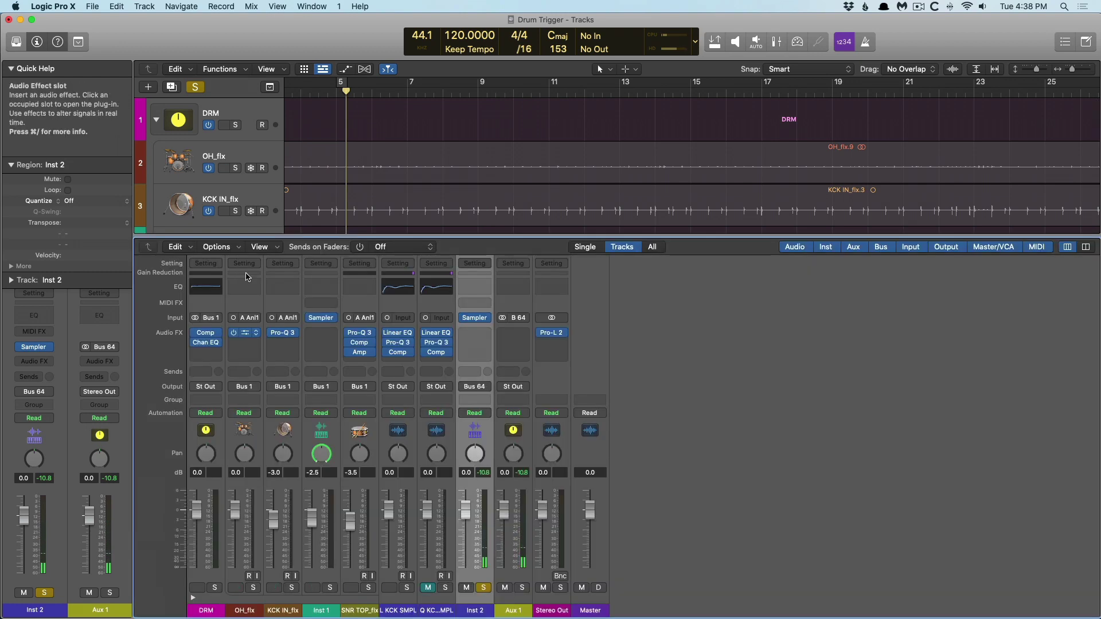
left_click(475, 319)
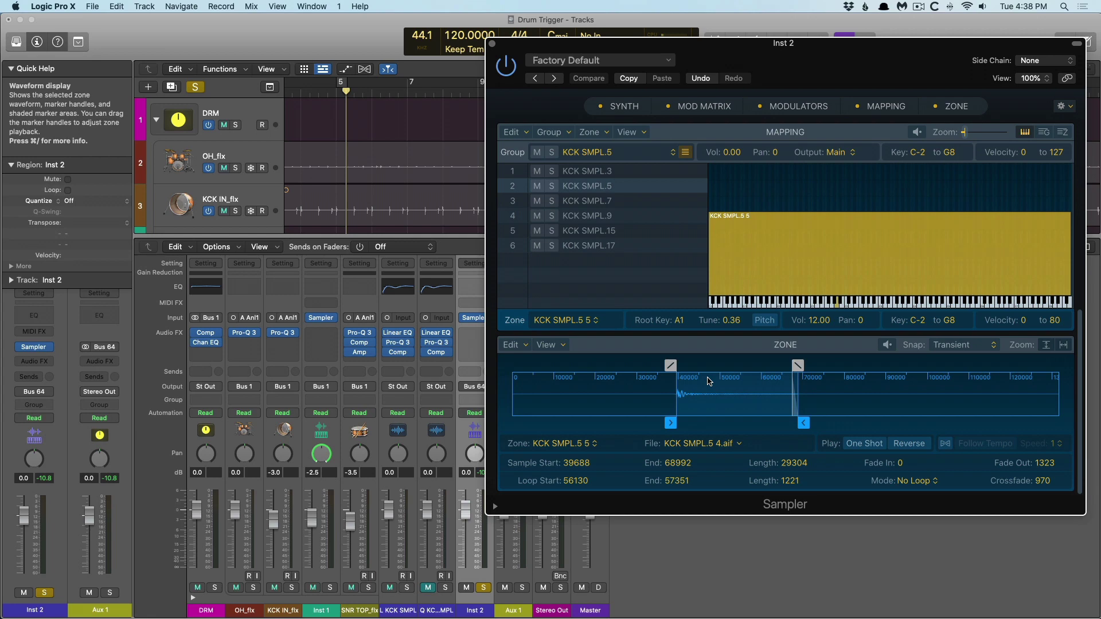
Start a Save As of the Sampler preset and create a new DRM SAMPLES folder.
left_click(609, 60)
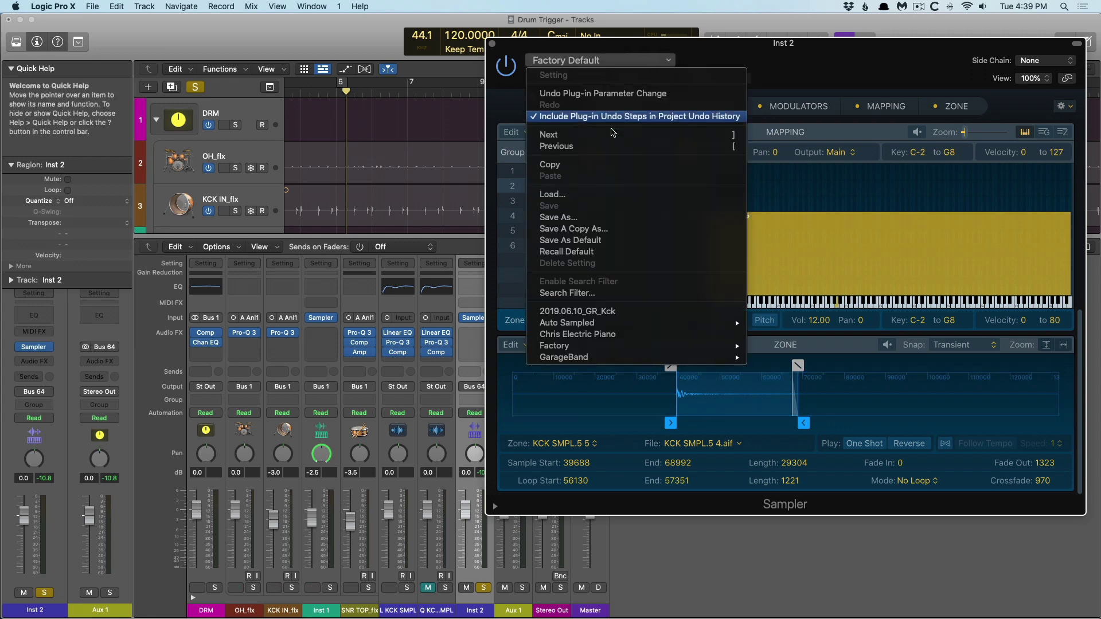
left_click(612, 218)
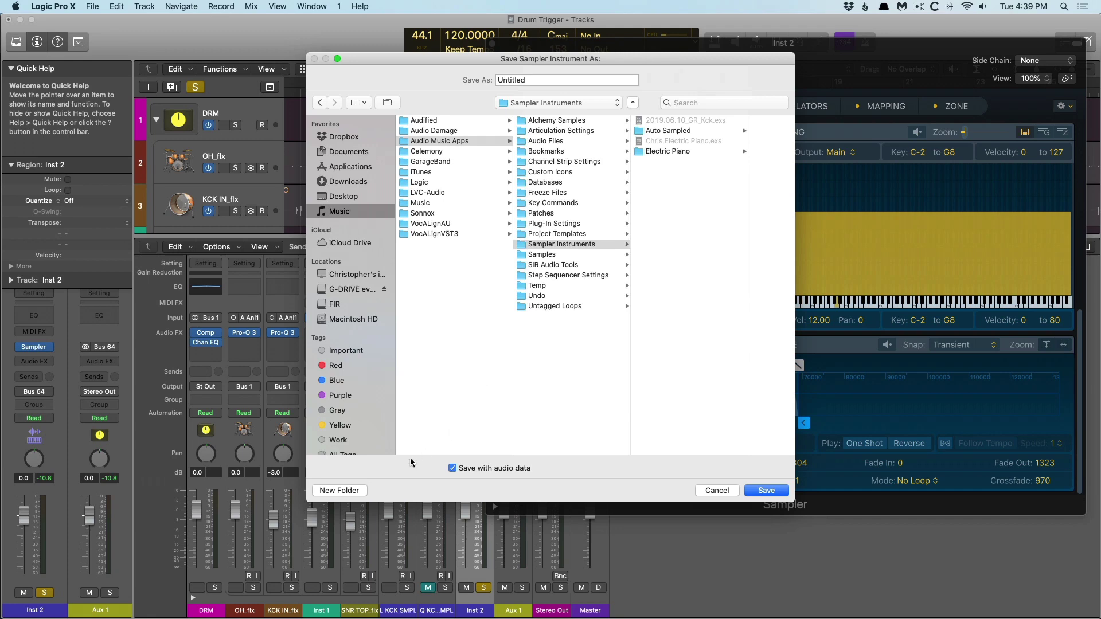
left_click(360, 492)
type("DRM SAMPLES")
key("Return")
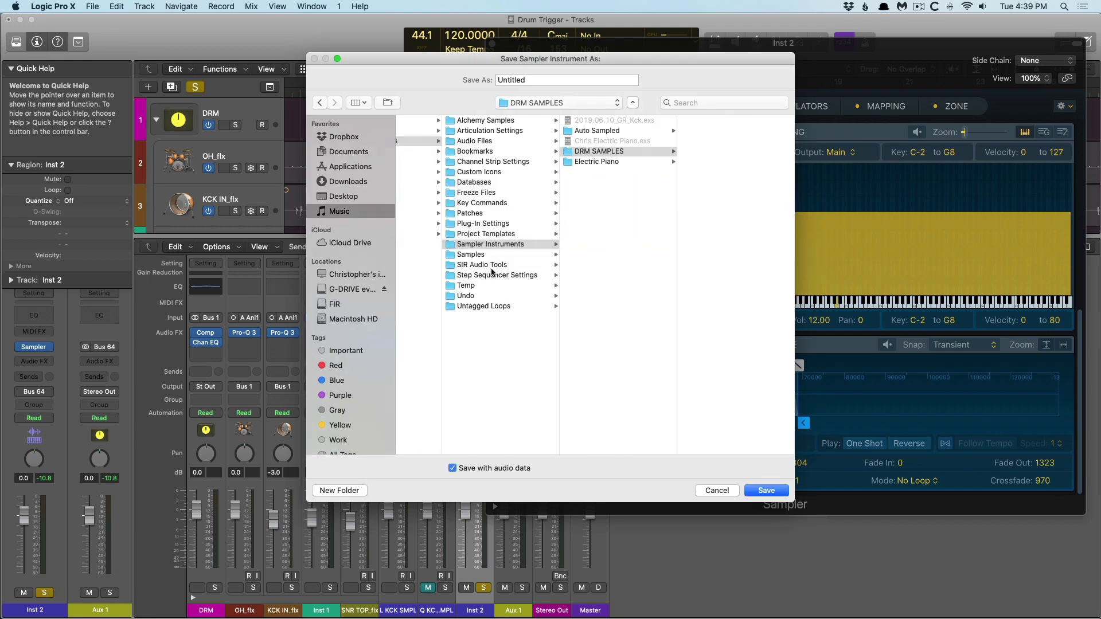
Save the preset as KCK SMPL 1 and confirm it appears under DRM SAMPLES.
double_click(553, 80)
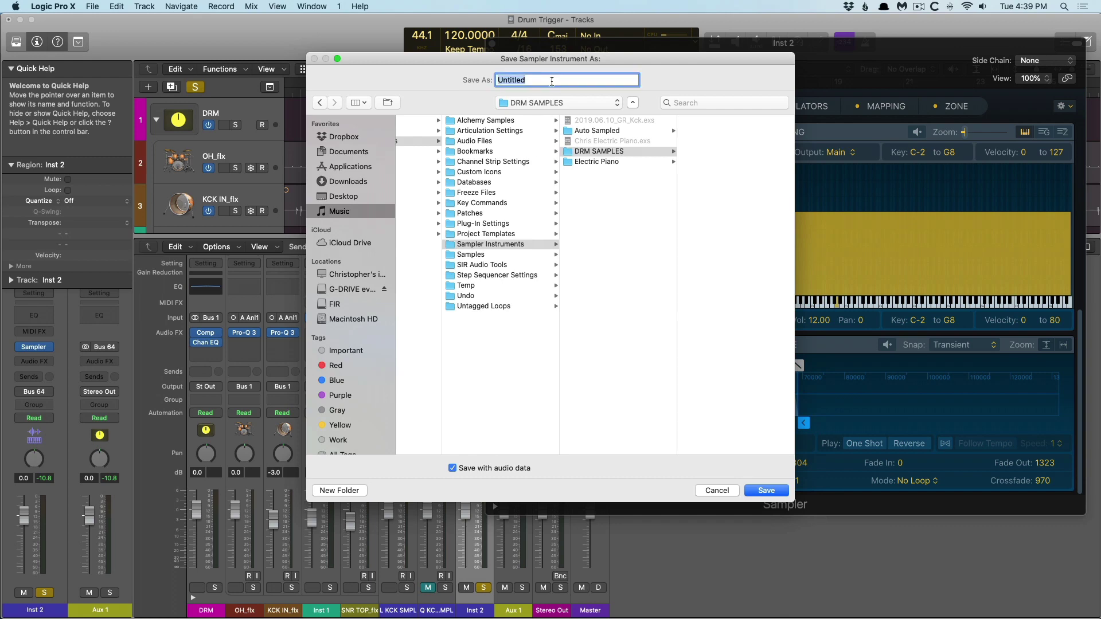
type("KCK SMPL 1")
left_click(770, 493)
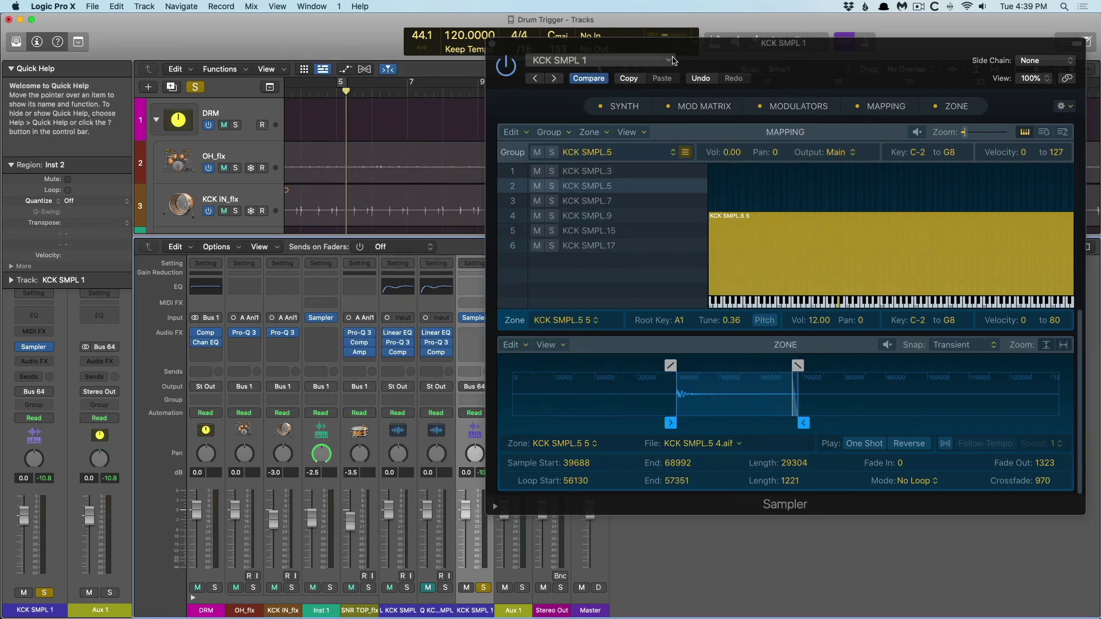
left_click(669, 60)
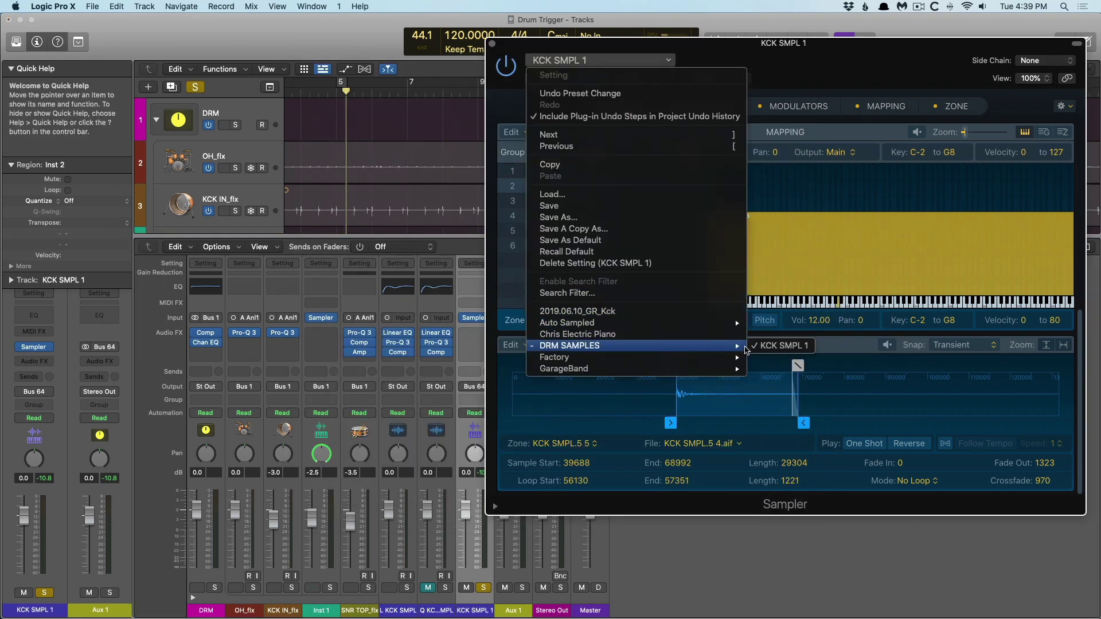
left_click(833, 61)
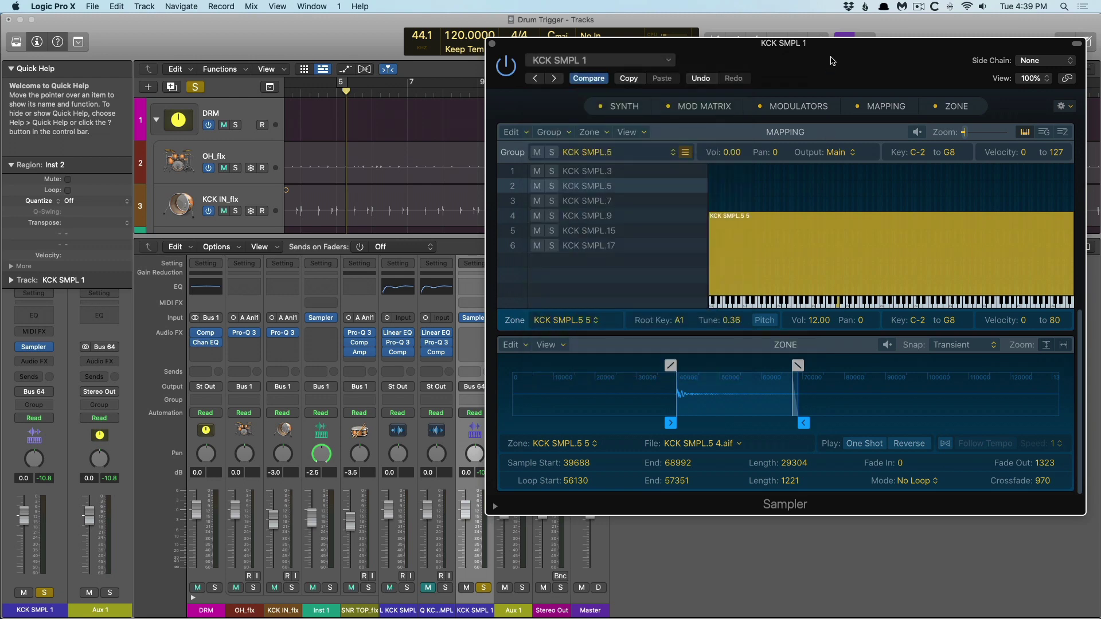
Close the Sampler and Mixer and select the KCK IN_flx track.
left_click(492, 44)
key("x")
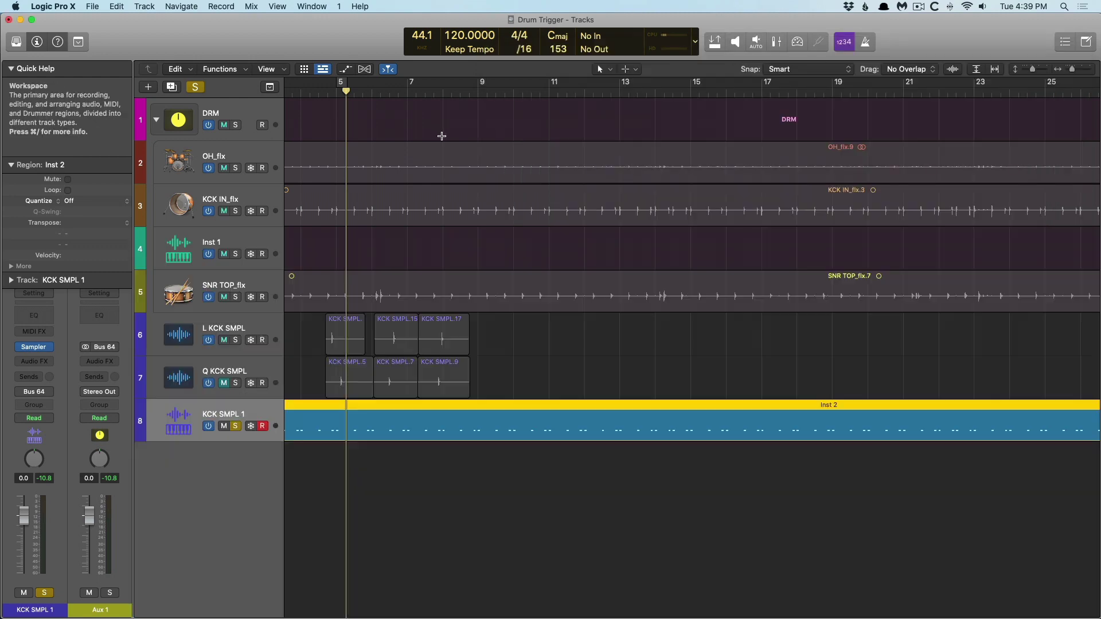
left_click(464, 195, "ctrl+alt")
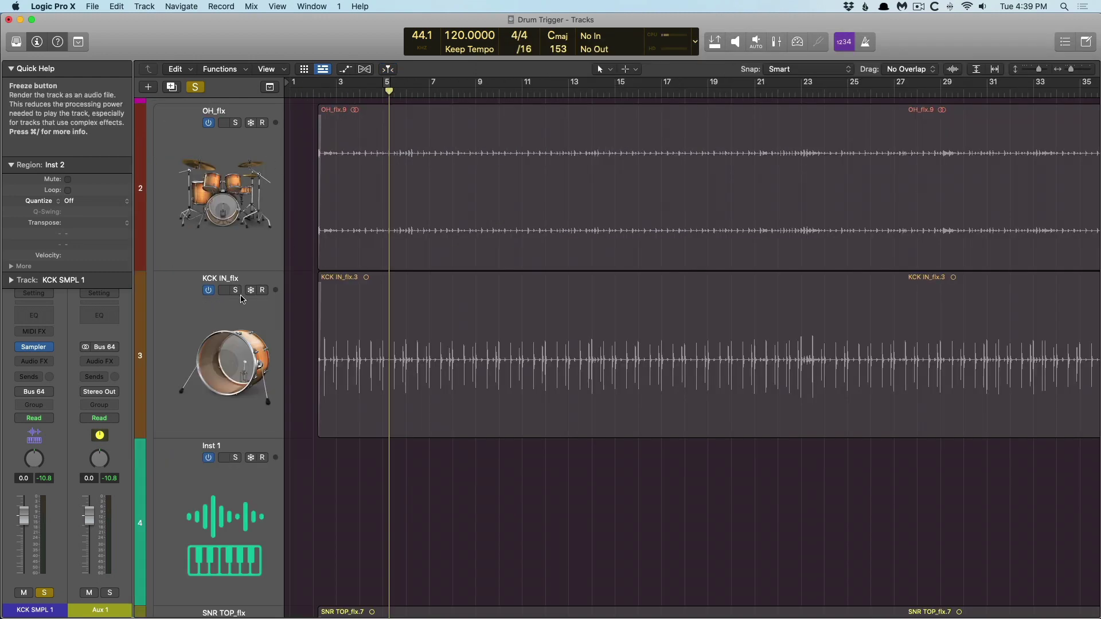
Solo KCK IN_flx and choose Track > Replace or Double Drum Track.
key("s")
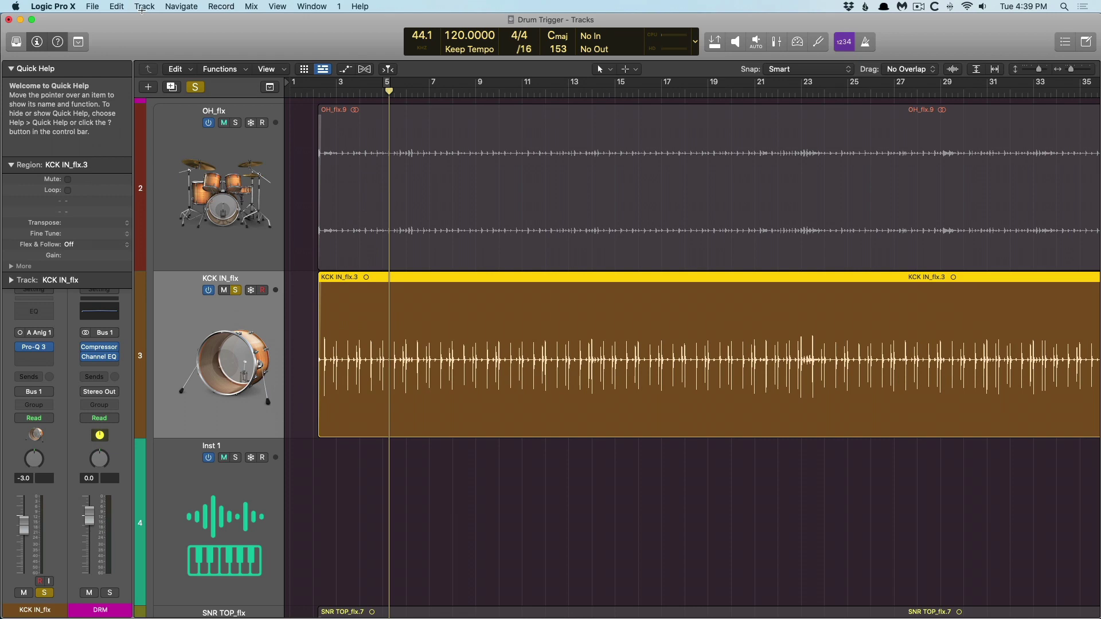
left_click(142, 7)
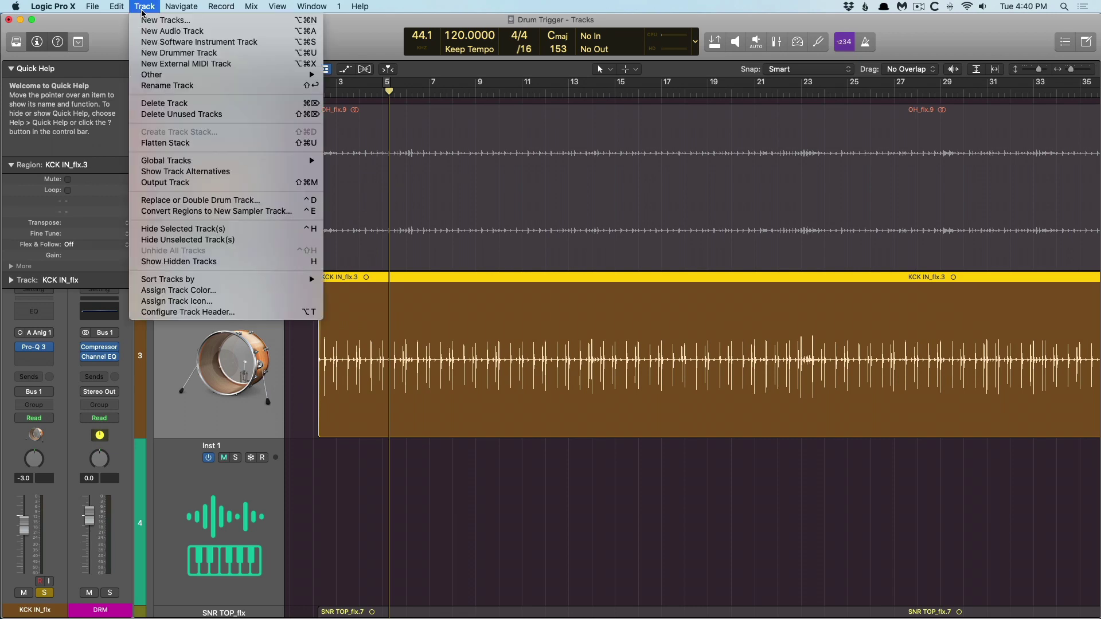
left_click(172, 200)
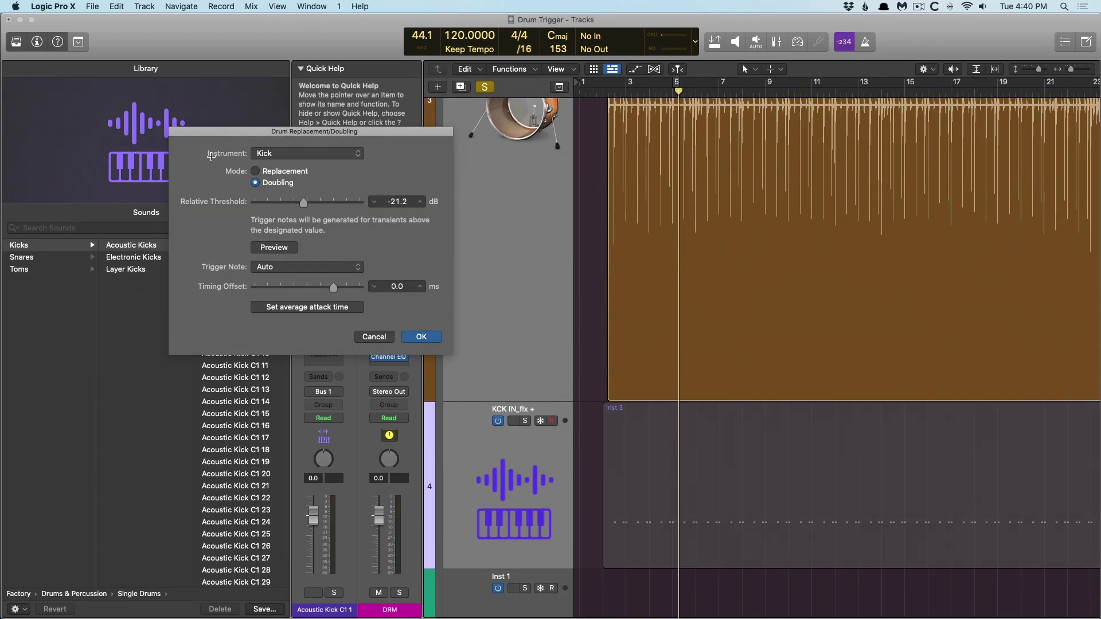
Create the KCK IN_flx + trigger track and load DRM SAMPLES > KCK SMPL 1 into its Sampler.
left_click(418, 337)
scroll(458, 202, "up", 3)
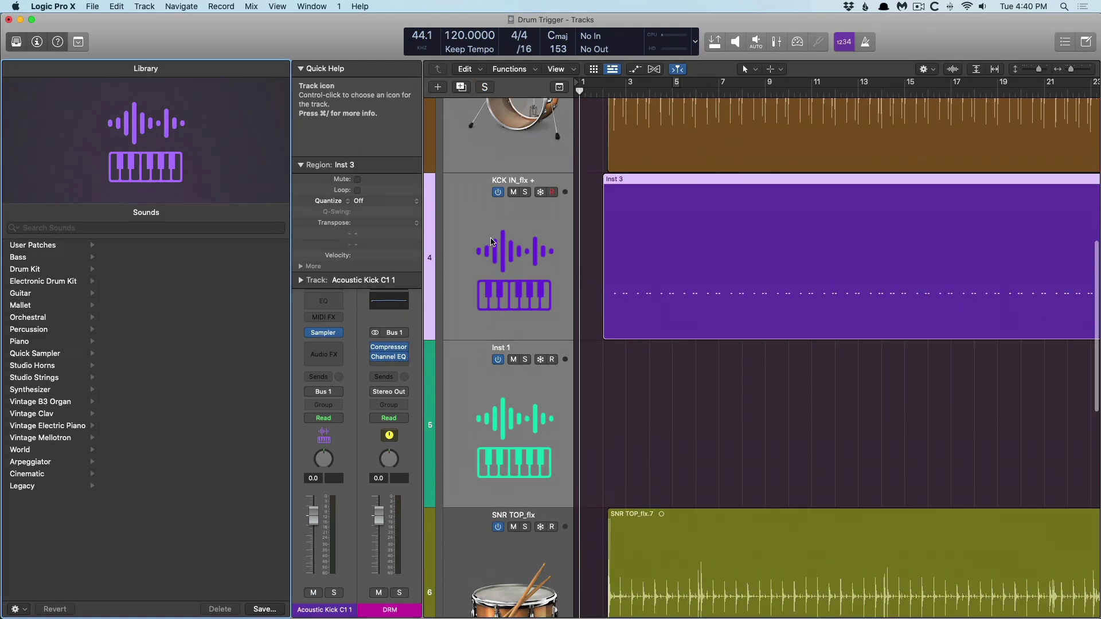
left_click(324, 337)
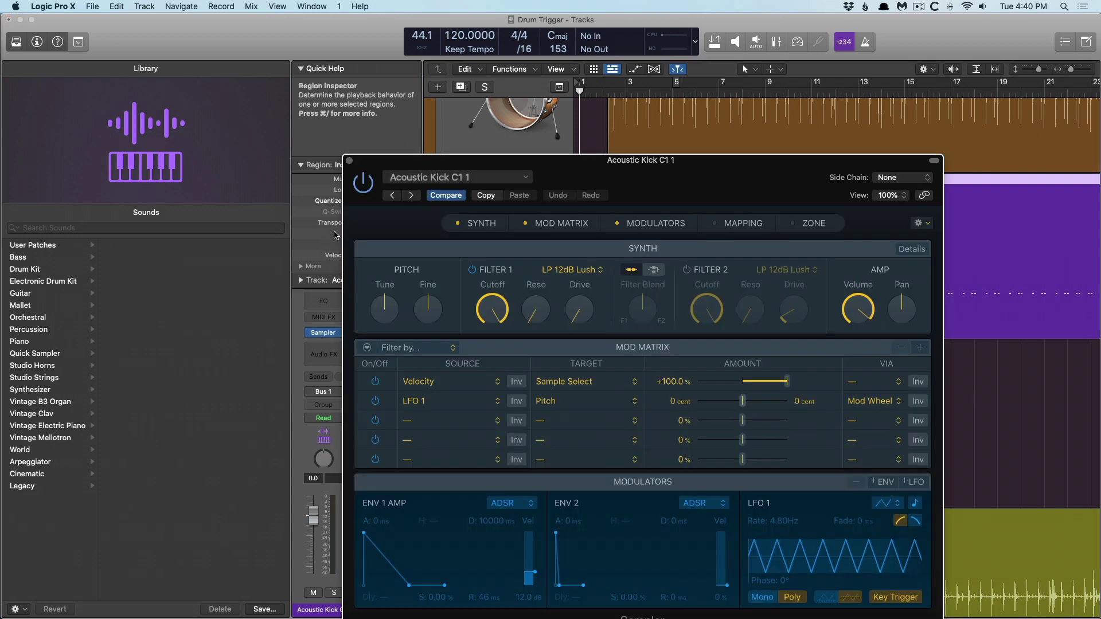
left_click(453, 177)
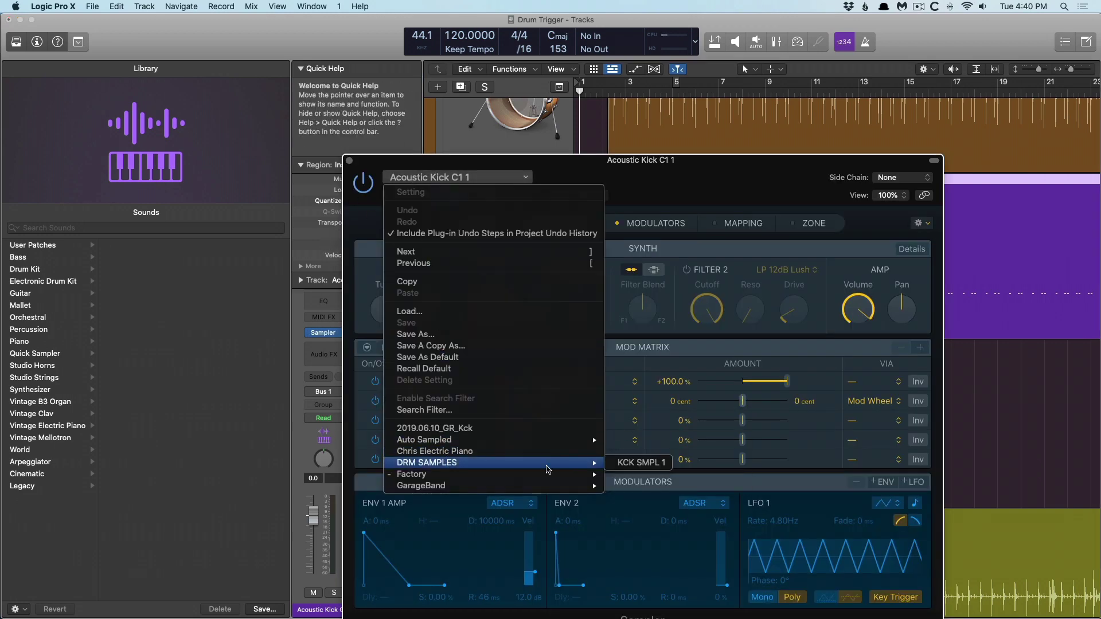
left_click(609, 466)
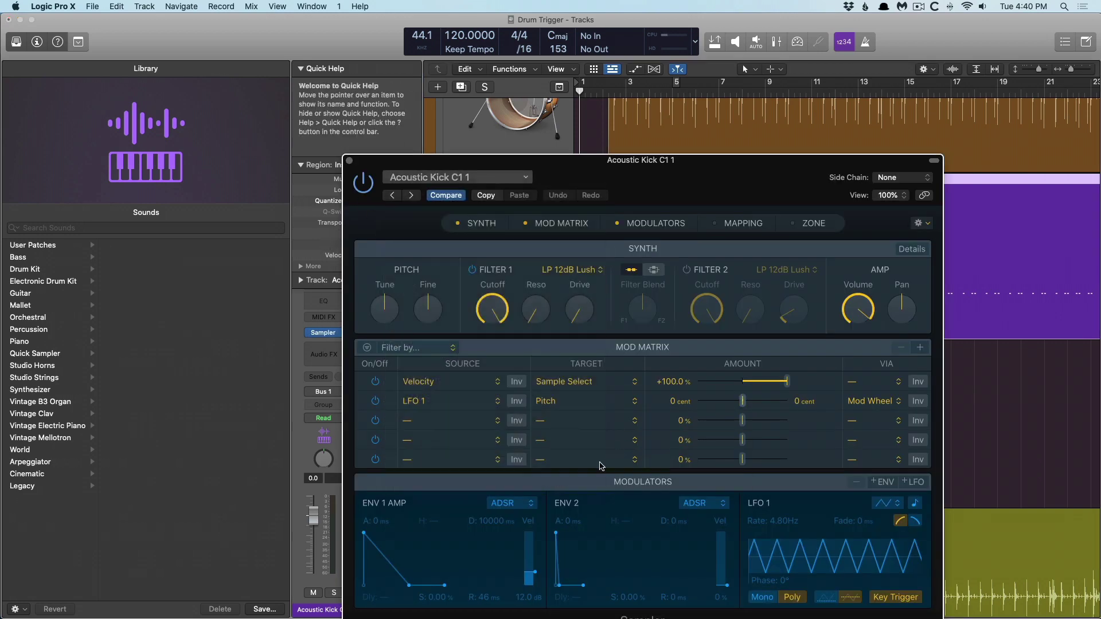
left_click(350, 161)
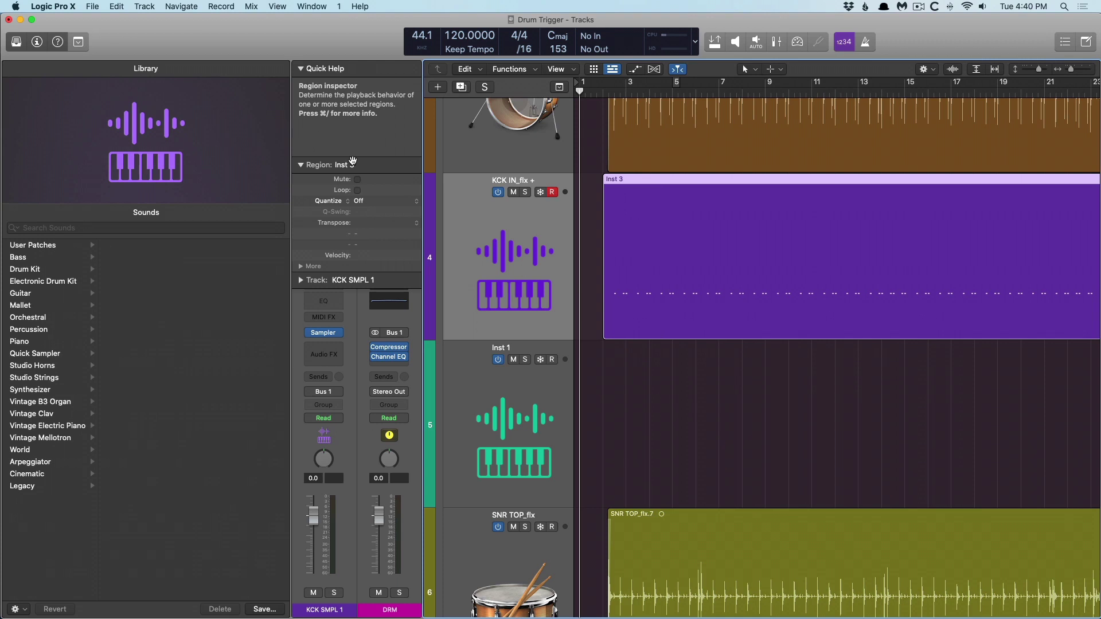